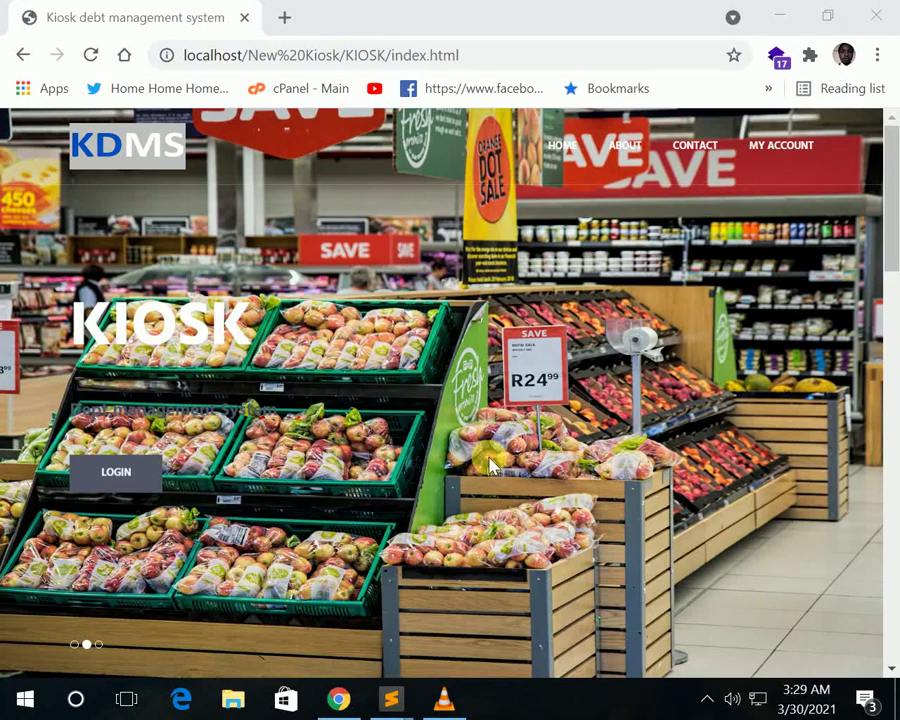
# Step: In a new Chrome tab, go to localhost and browse New Kiosk/KIOSK to the Kiosk home page
pyautogui.click(285, 17)
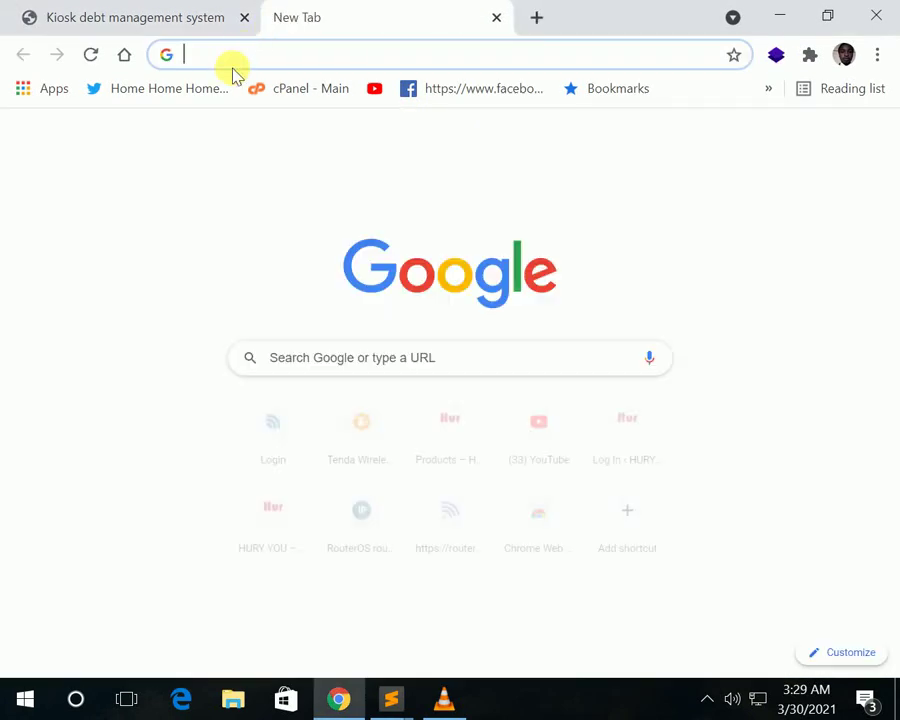
pyautogui.click(201, 58)
pyautogui.write('lo')
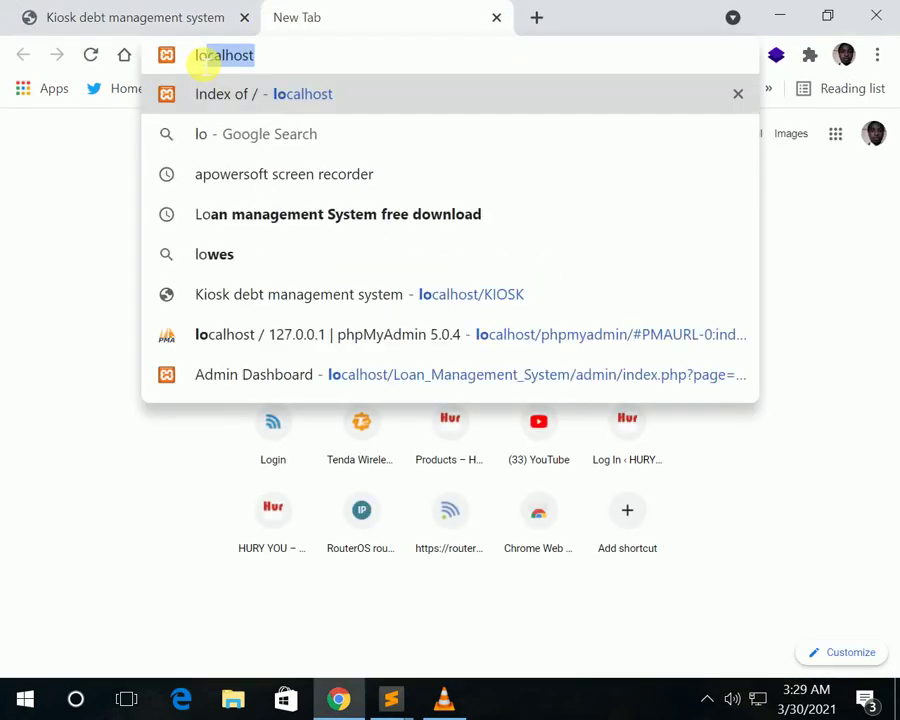
pyautogui.press('Return')
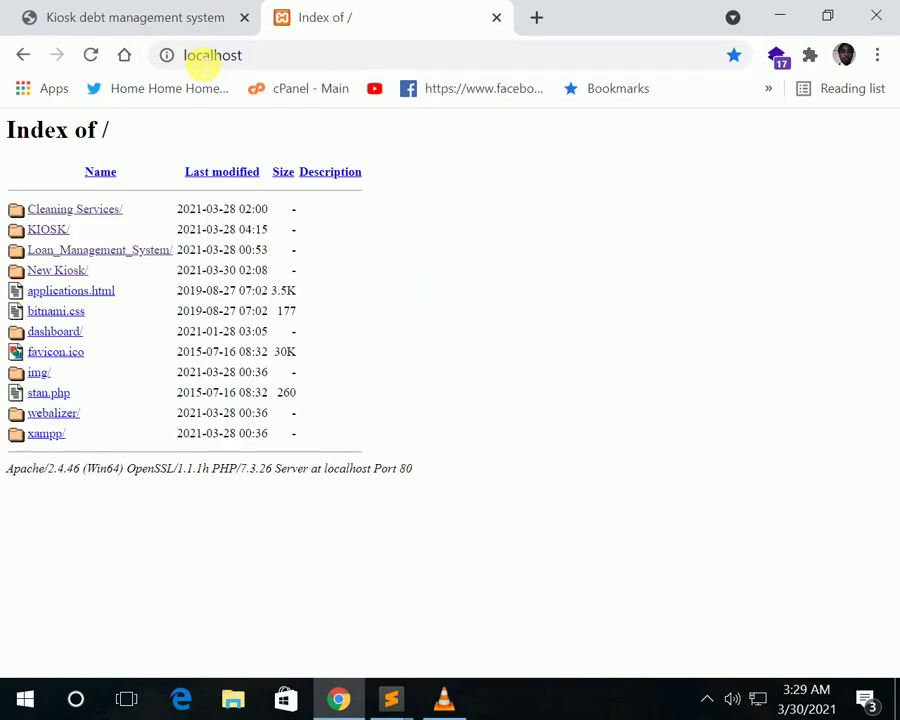
pyautogui.click(66, 271)
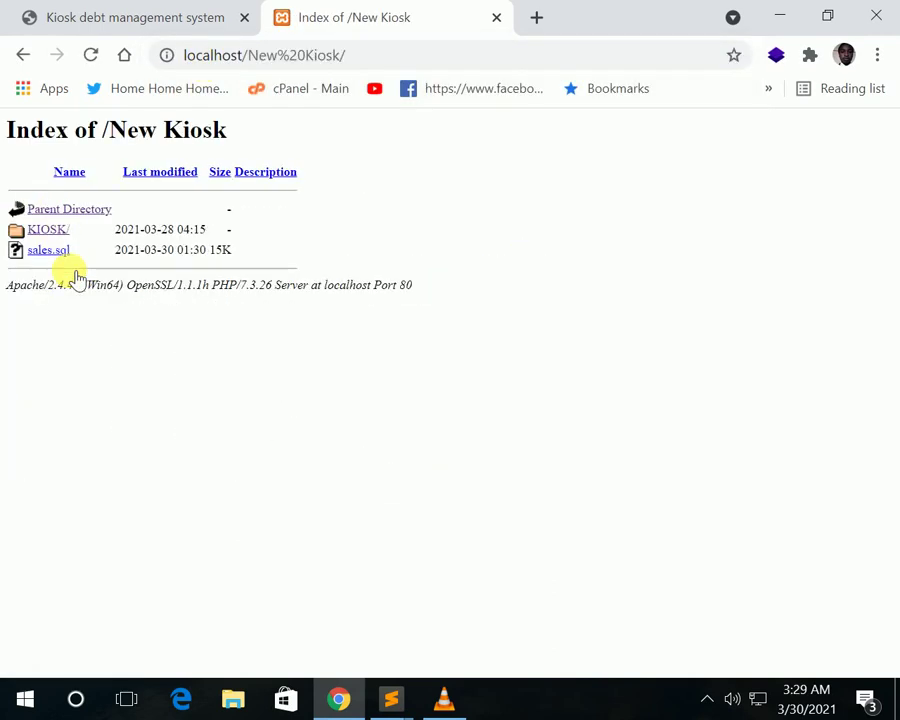
pyautogui.click(50, 232)
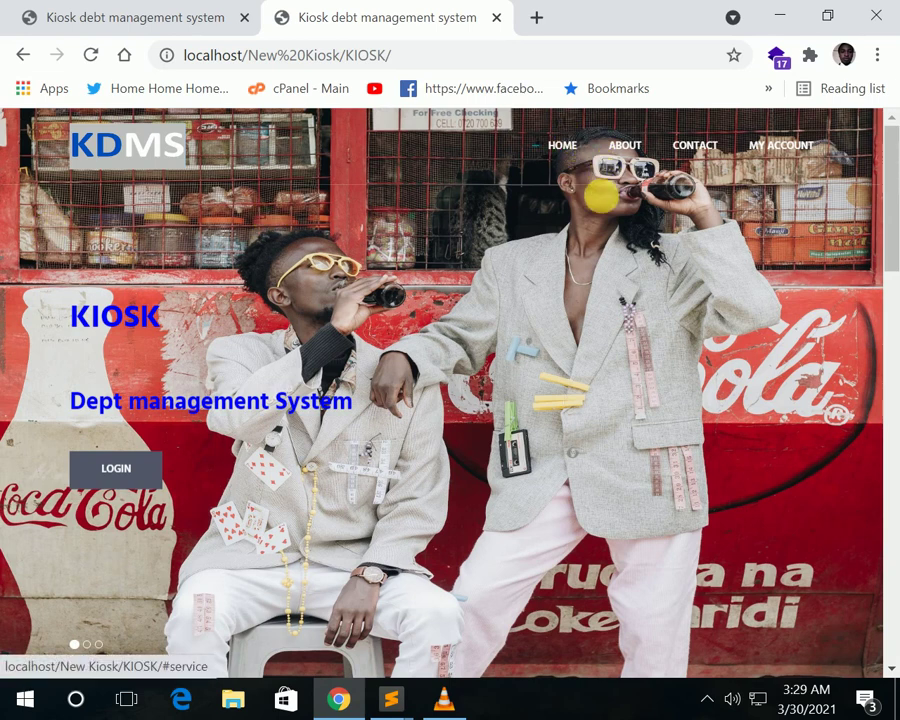
pyautogui.click(626, 145)
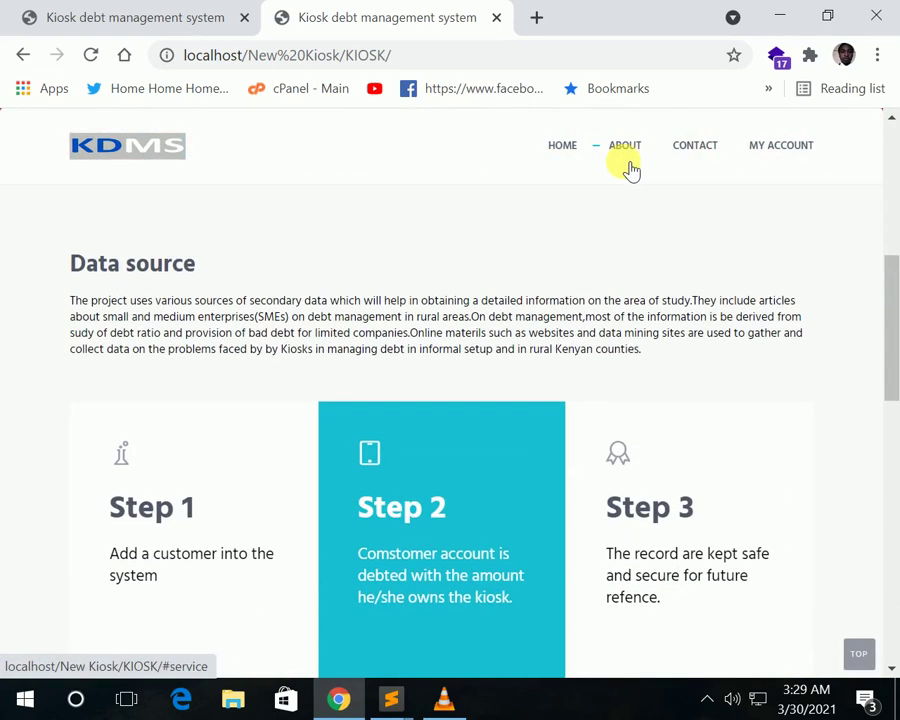
pyautogui.scroll(-2, 639, 215)
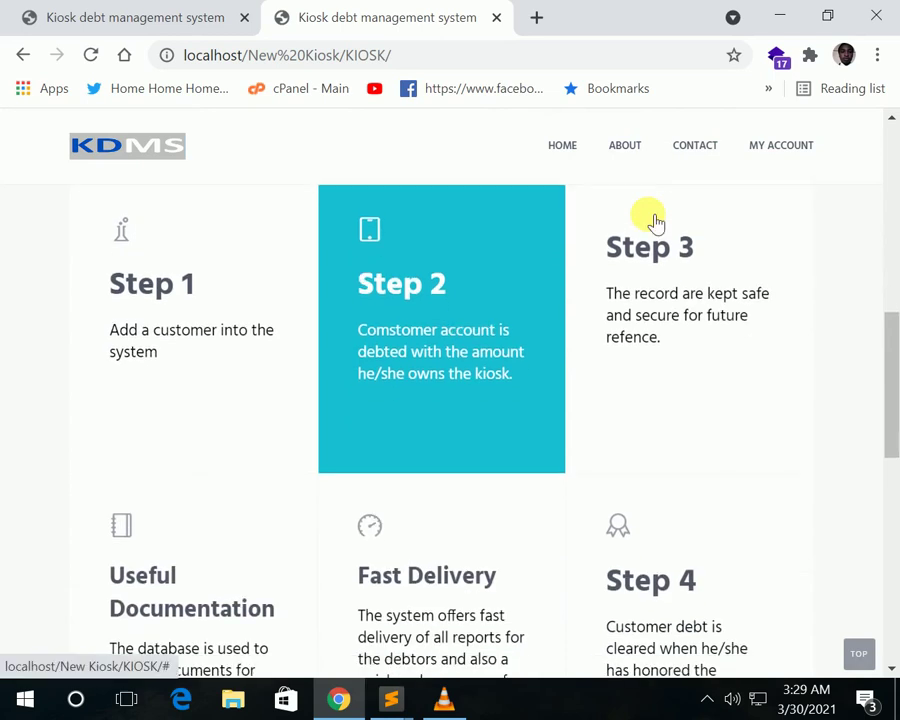
pyautogui.scroll(-1, 652, 220)
pyautogui.scroll(-1, 652, 222)
pyautogui.scroll(-2, 652, 222)
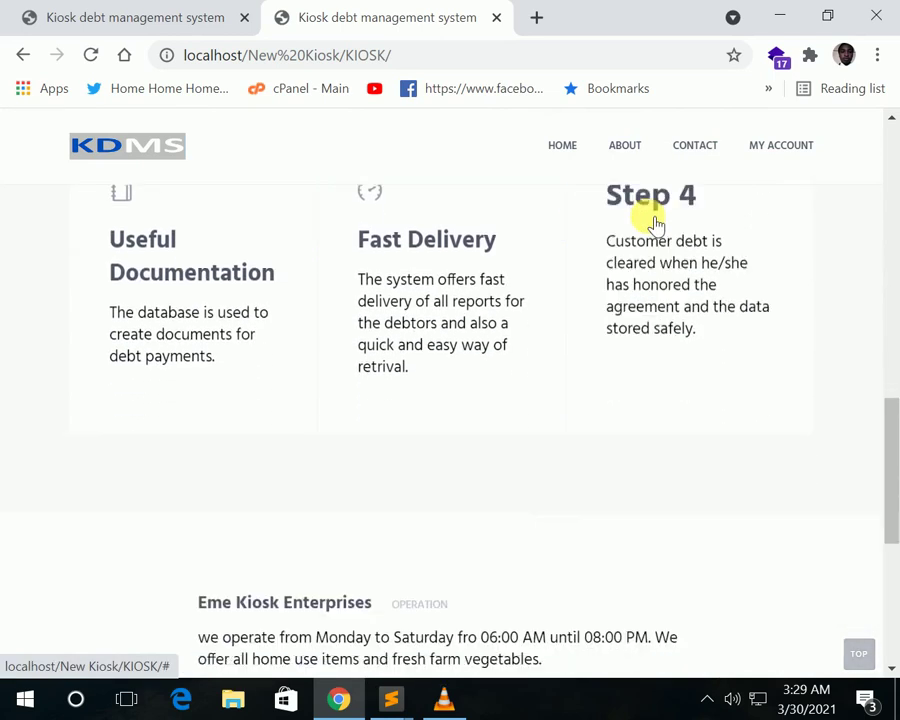
pyautogui.scroll(-1, 654, 224)
pyautogui.scroll(-2, 650, 227)
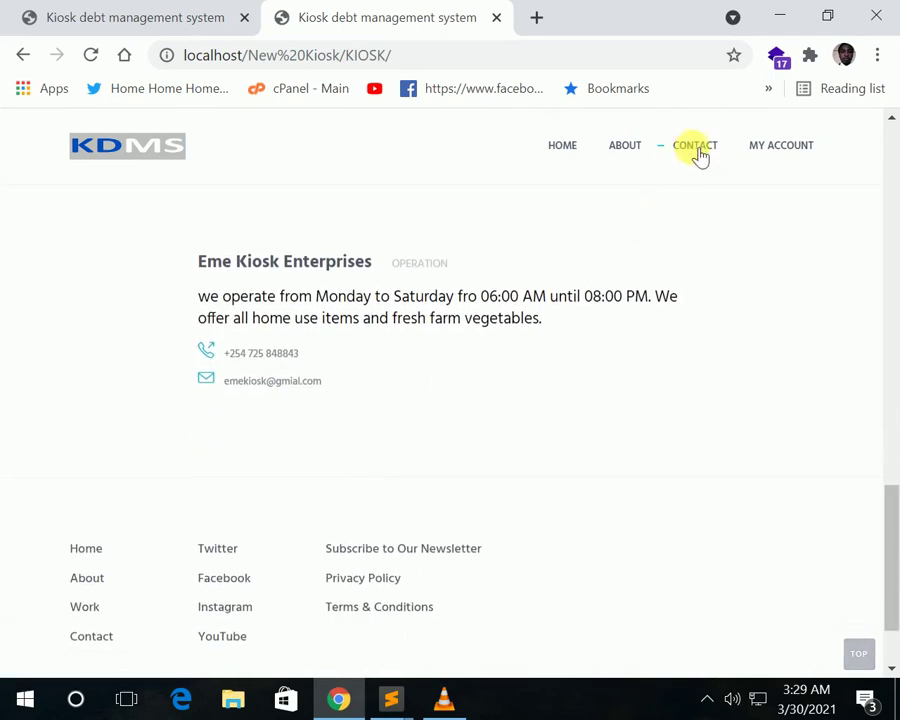
pyautogui.scroll(-1, 375, 296)
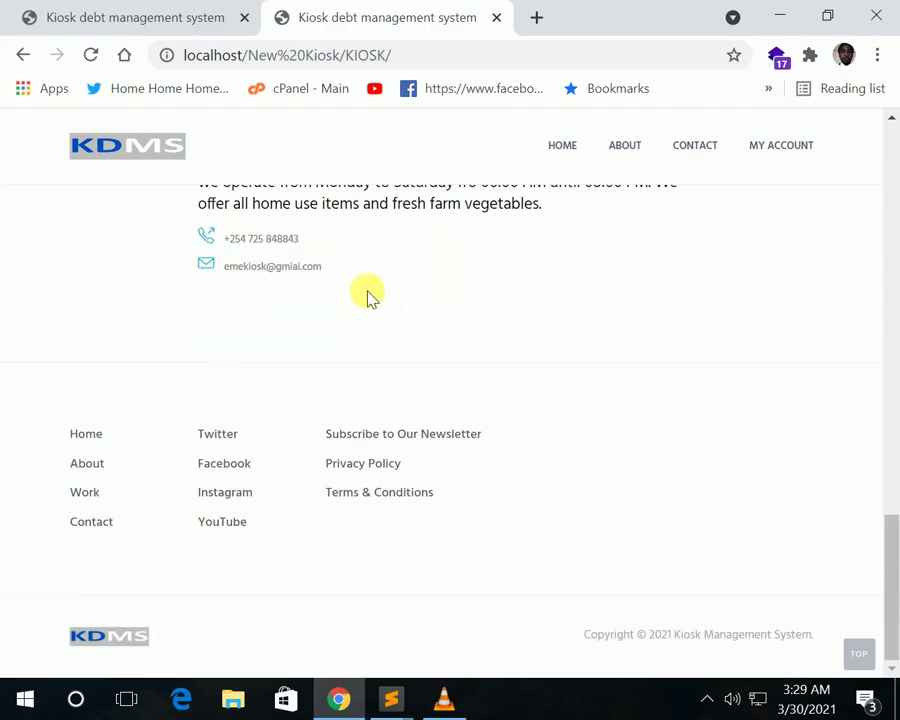
pyautogui.click(638, 153)
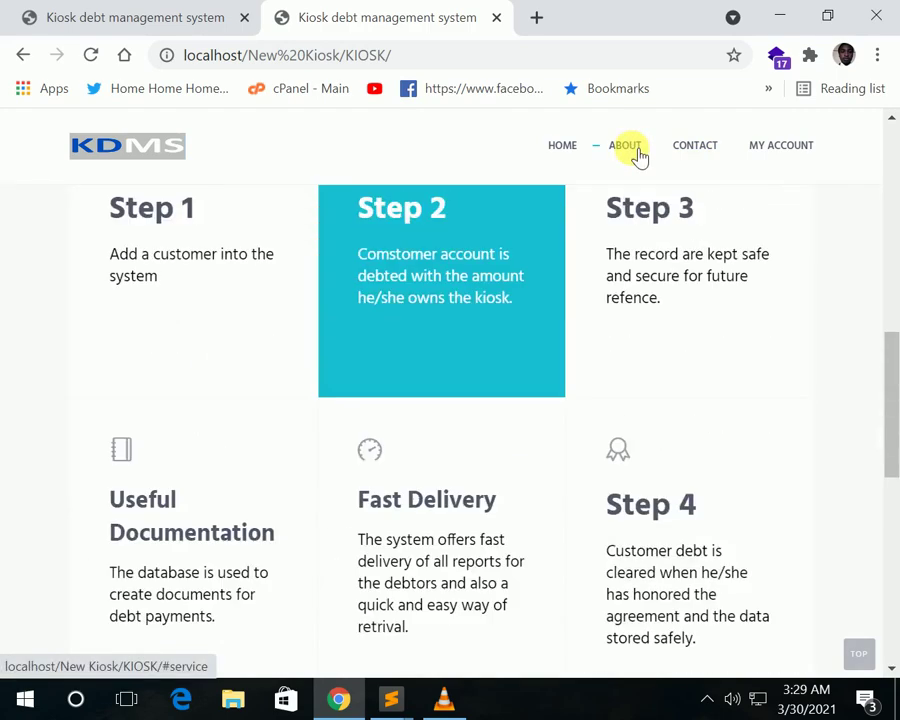
pyautogui.click(567, 145)
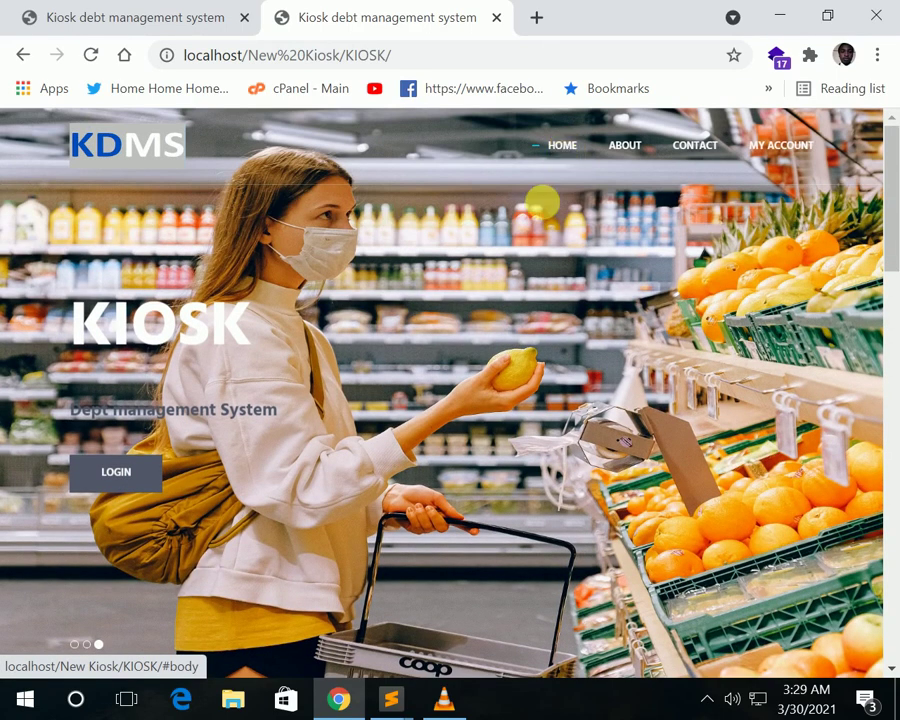
pyautogui.scroll(-1, 360, 362)
pyautogui.scroll(2, 370, 348)
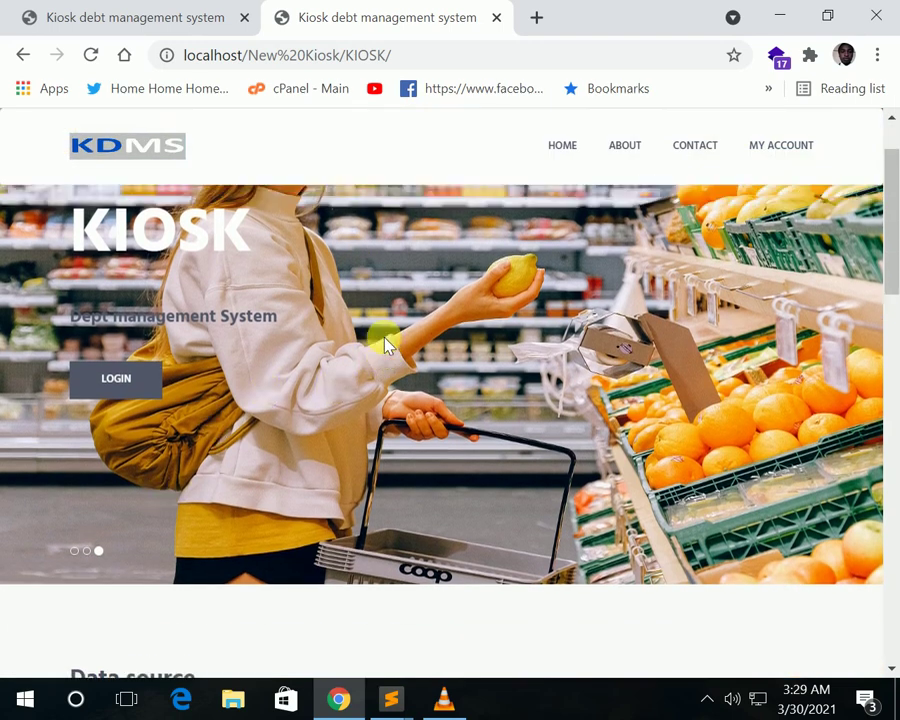
pyautogui.click(74, 644)
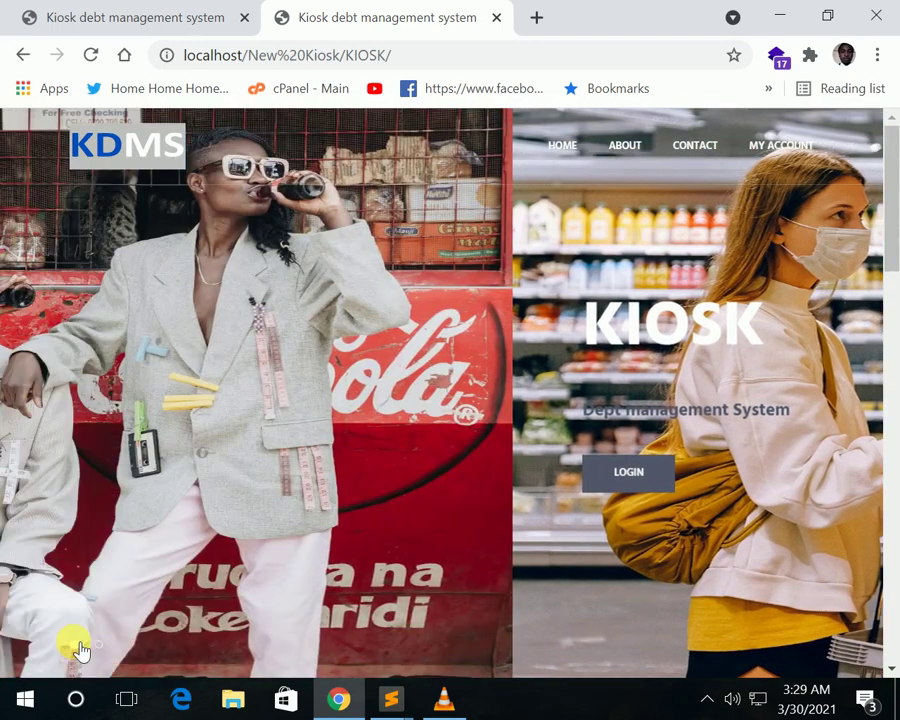
pyautogui.click(87, 644)
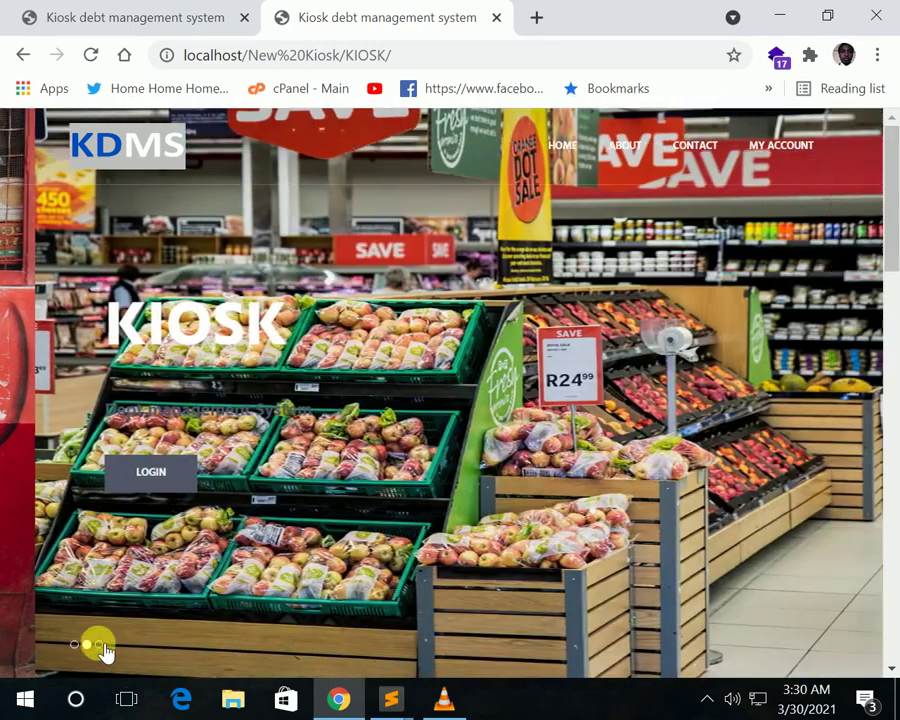
pyautogui.click(100, 644)
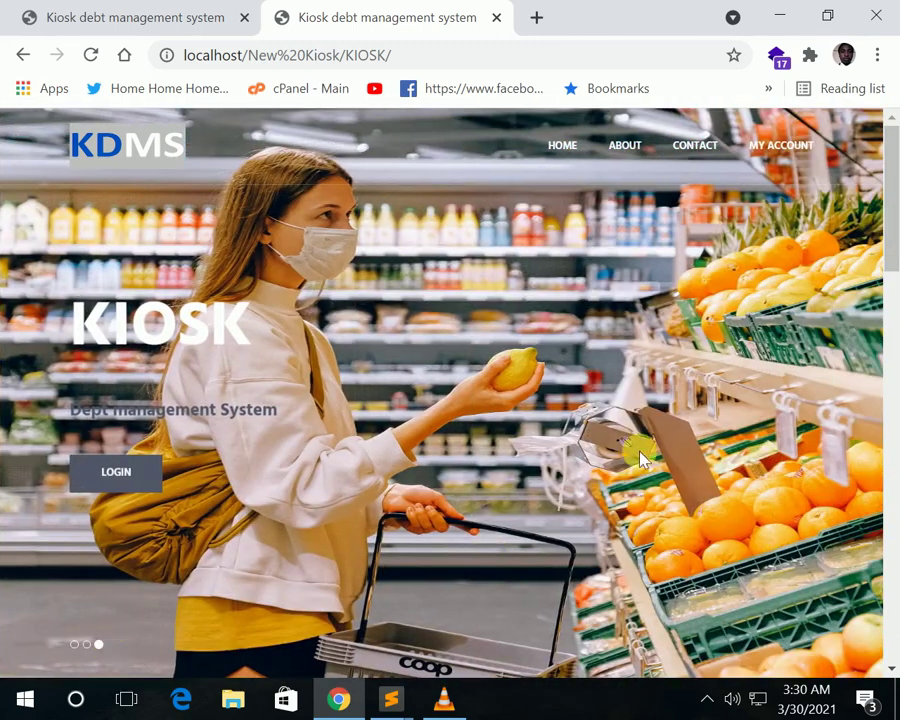
pyautogui.scroll(-1, 678, 372)
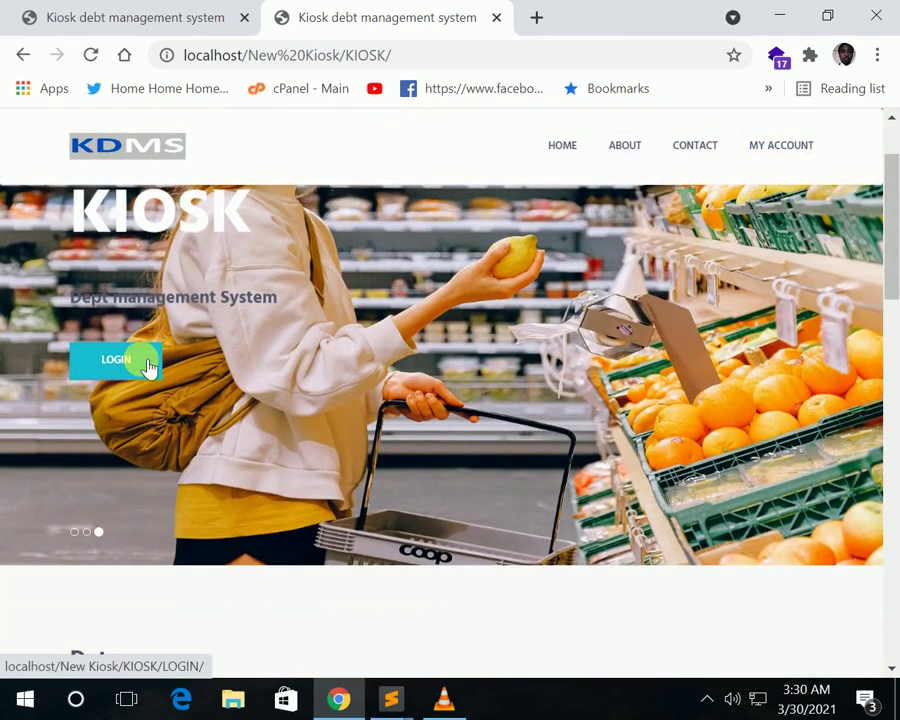
# Step: Log in to KDMS as administrator with the autofilled credentials, dismissing Chrome's password warning
pyautogui.click(145, 362)
pyautogui.click(460, 437)
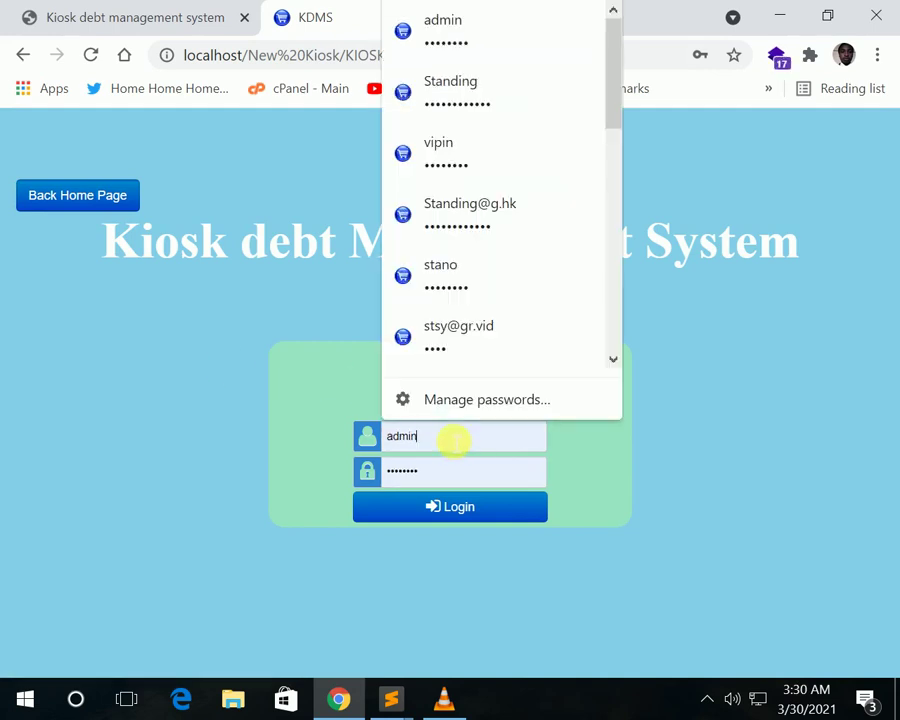
pyautogui.click(305, 348)
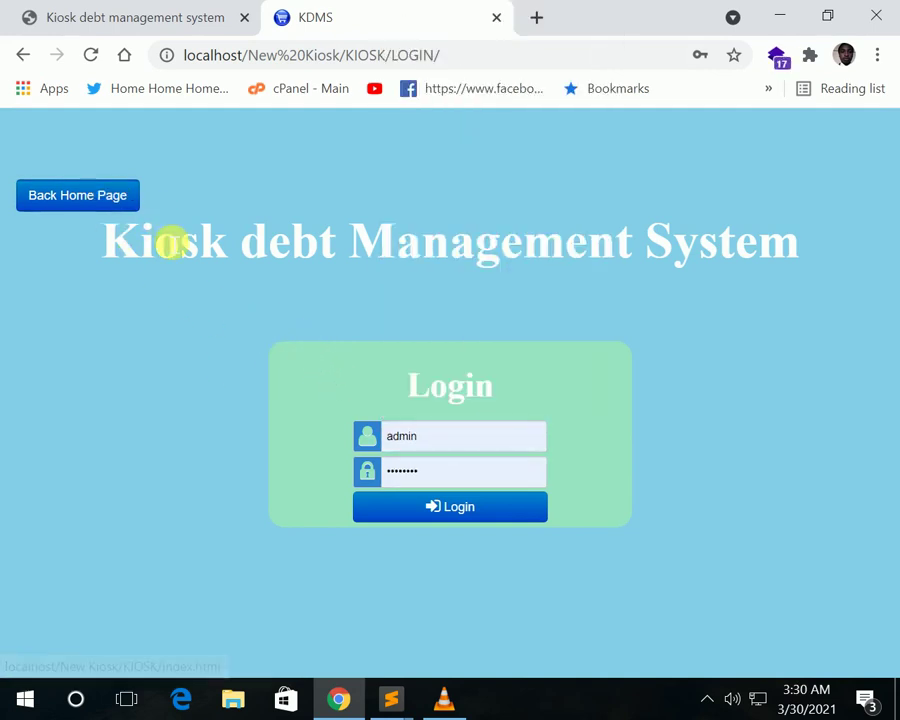
pyautogui.click(100, 195)
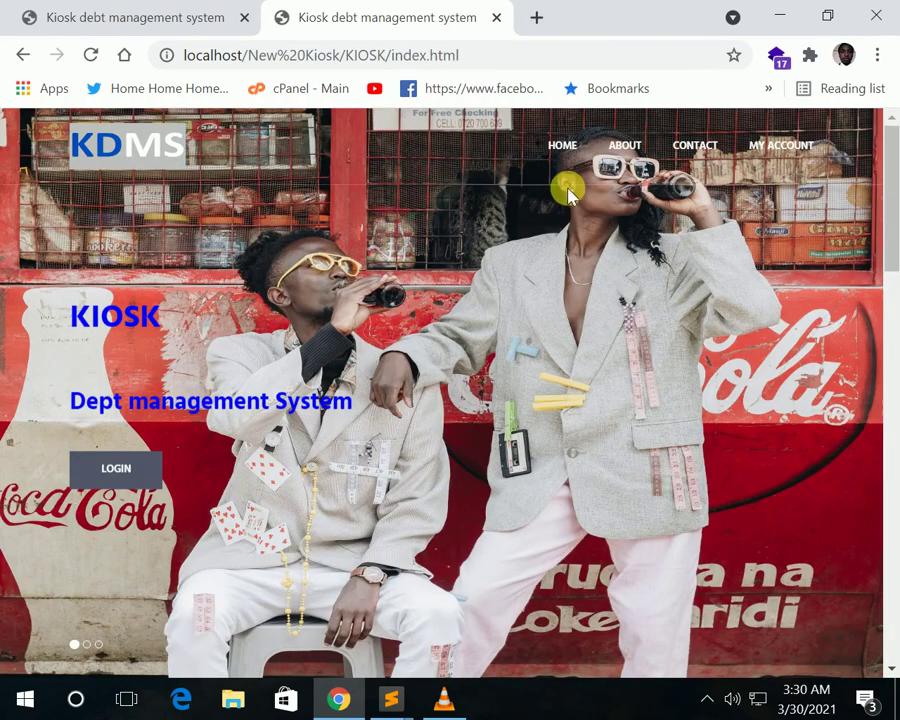
pyautogui.click(137, 470)
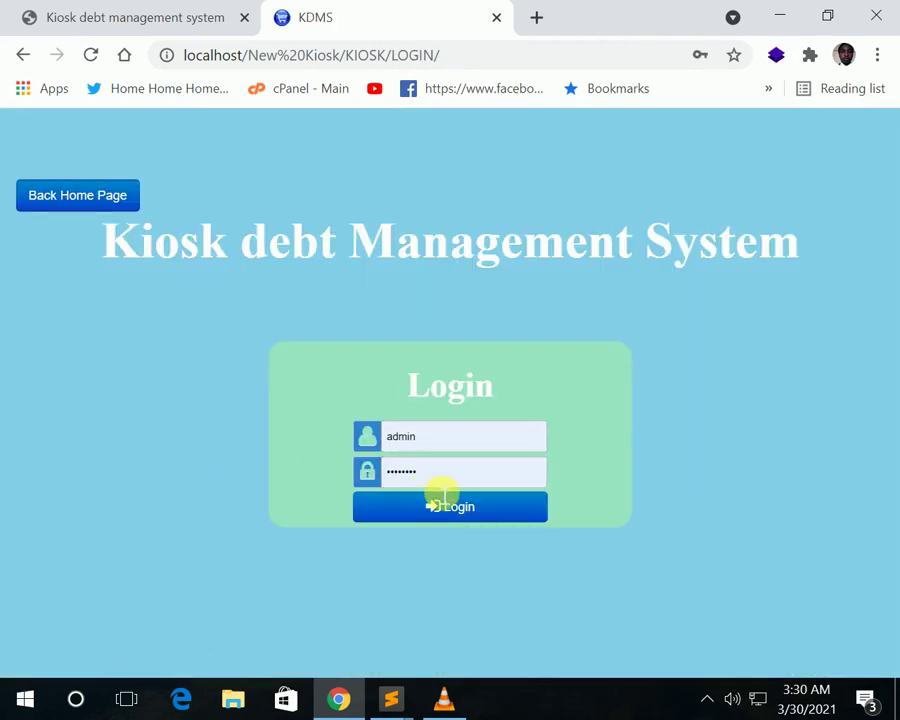
pyautogui.click(440, 437)
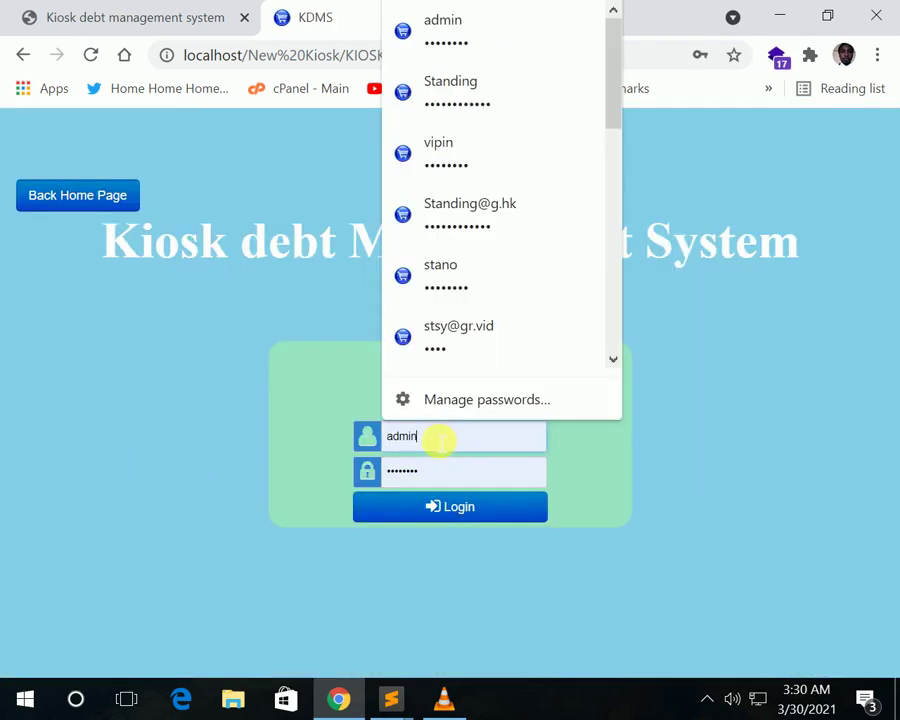
pyautogui.click(458, 504)
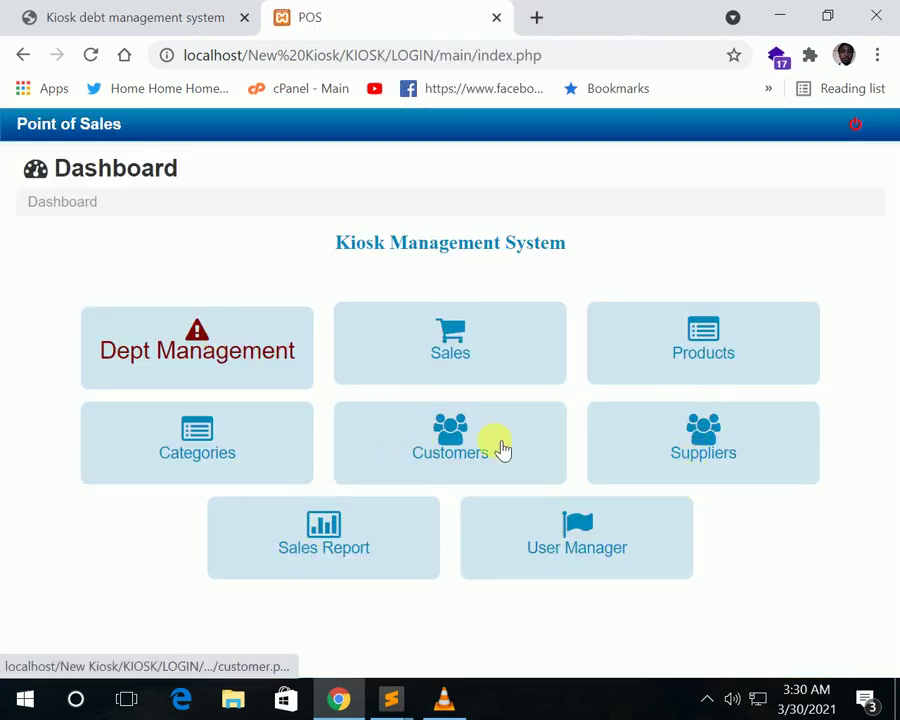
pyautogui.click(625, 334)
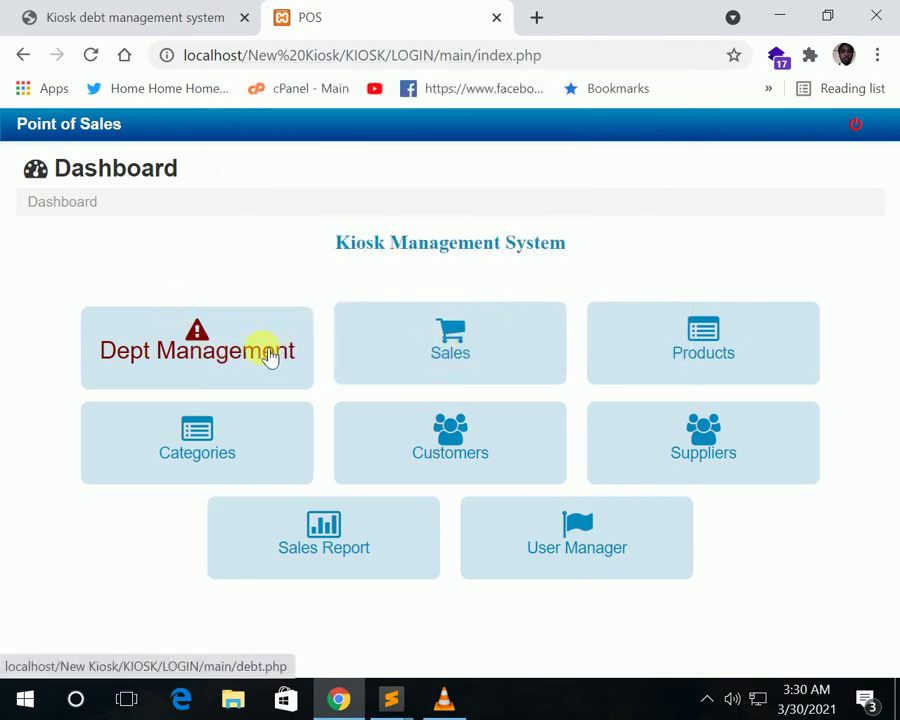
# Step: Open the Debt Register and review the 5 customers with debt
pyautogui.click(262, 355)
pyautogui.scroll(-1, 505, 368)
pyautogui.scroll(-1, 505, 368)
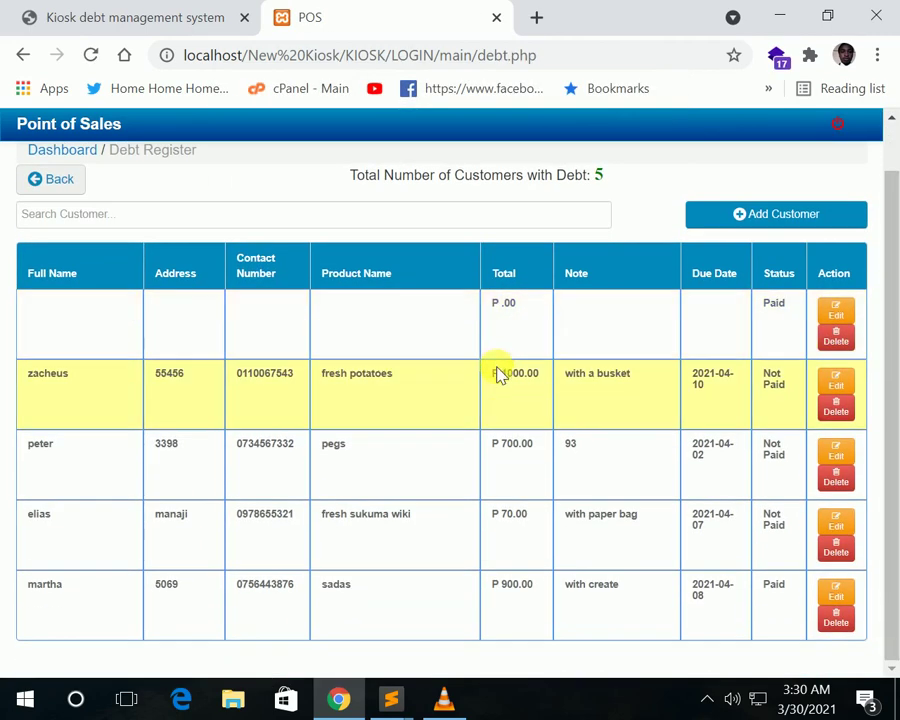
pyautogui.scroll(1, 546, 414)
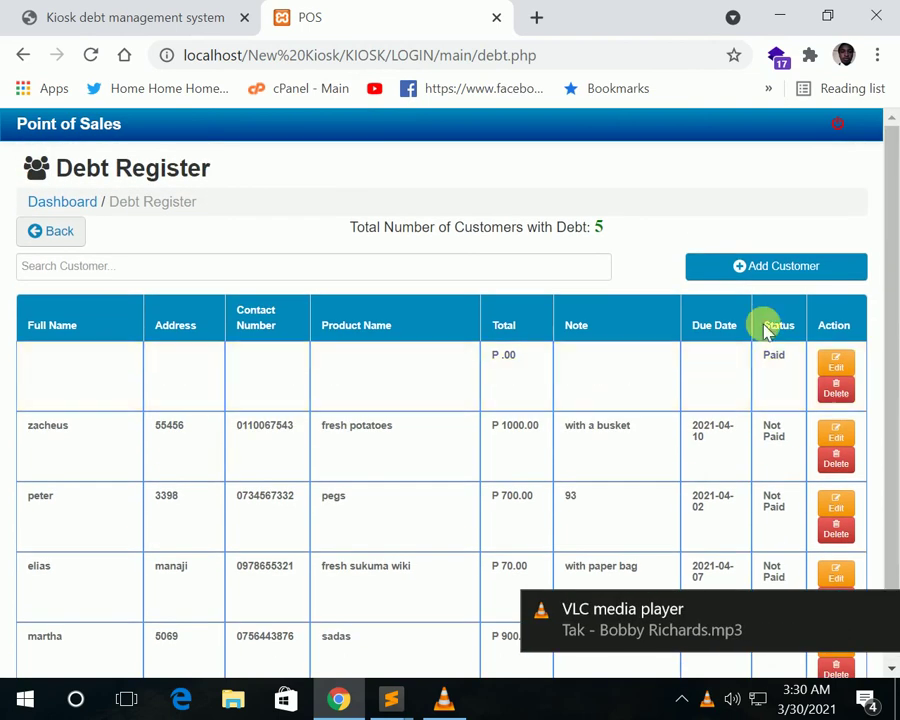
# Step: In the Add Customer form, enter the customer's full name, address, contact number and product Irish Potato
pyautogui.click(782, 268)
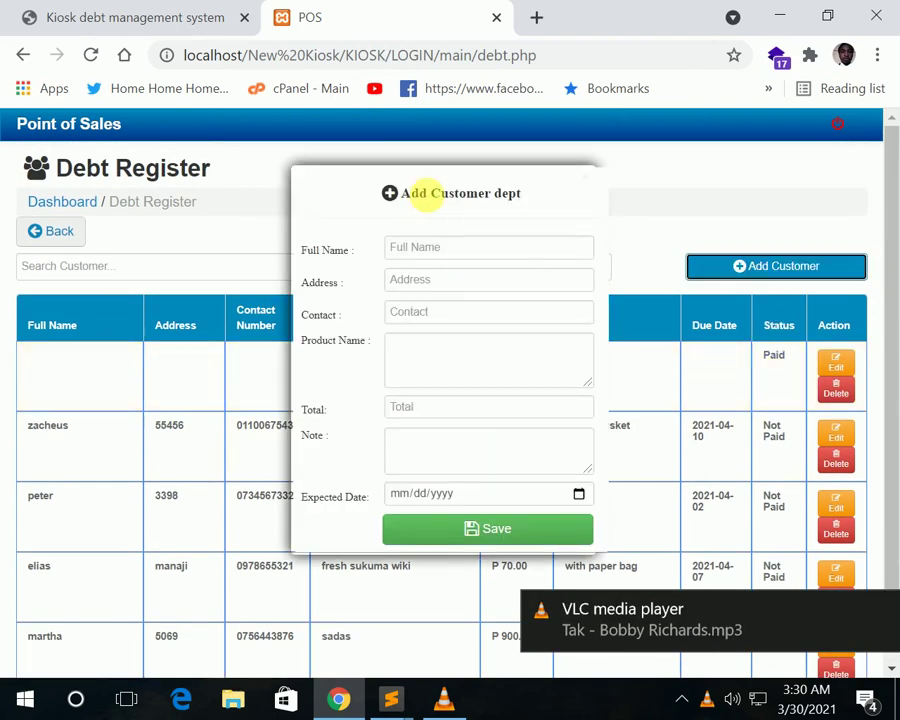
pyautogui.doubleClick(505, 194)
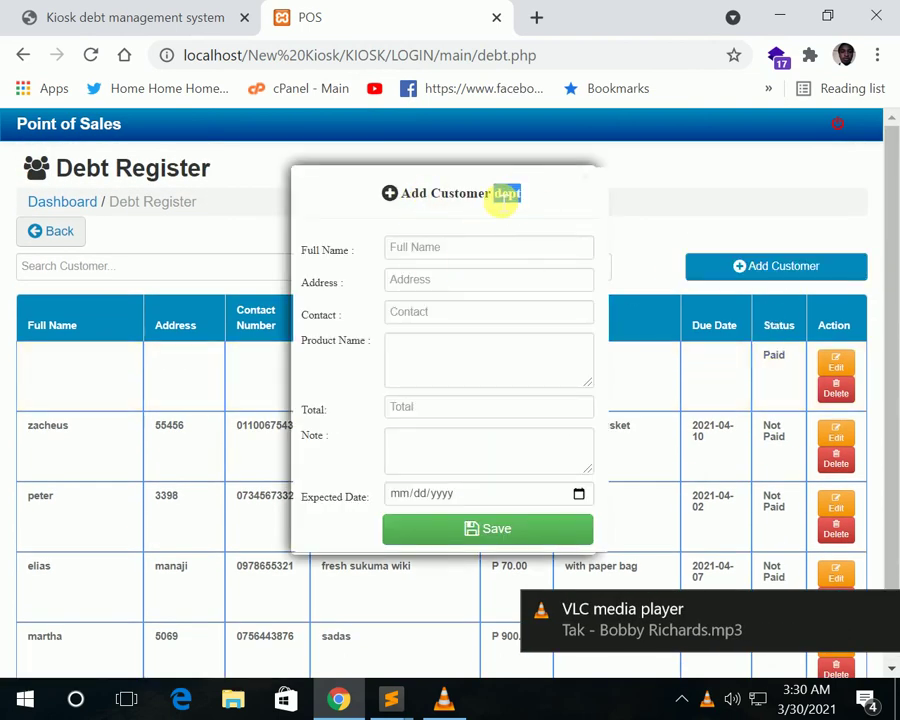
pyautogui.click(445, 255)
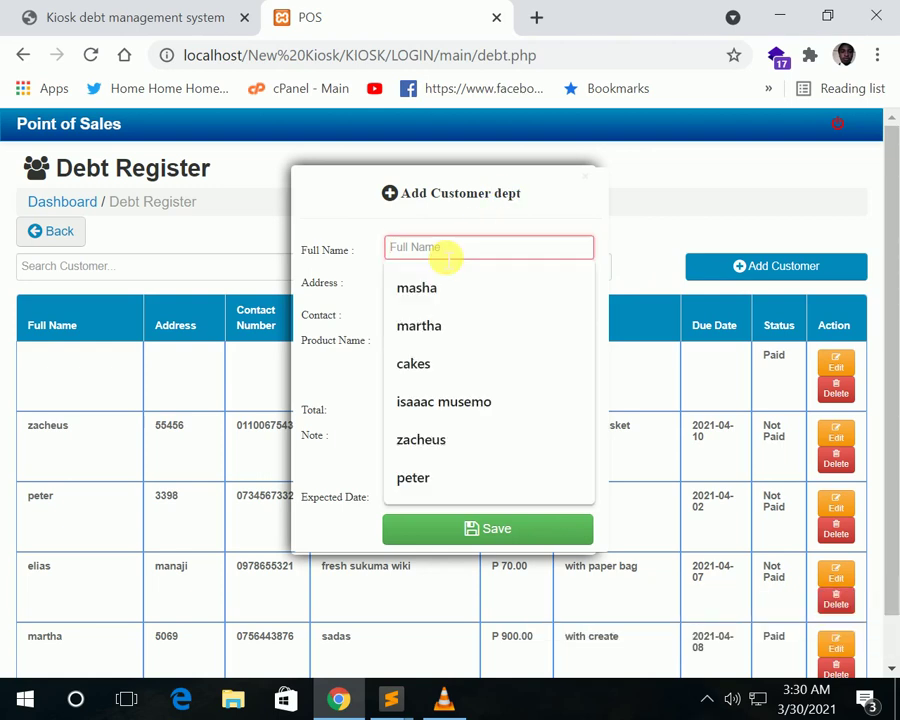
pyautogui.write('valencia')
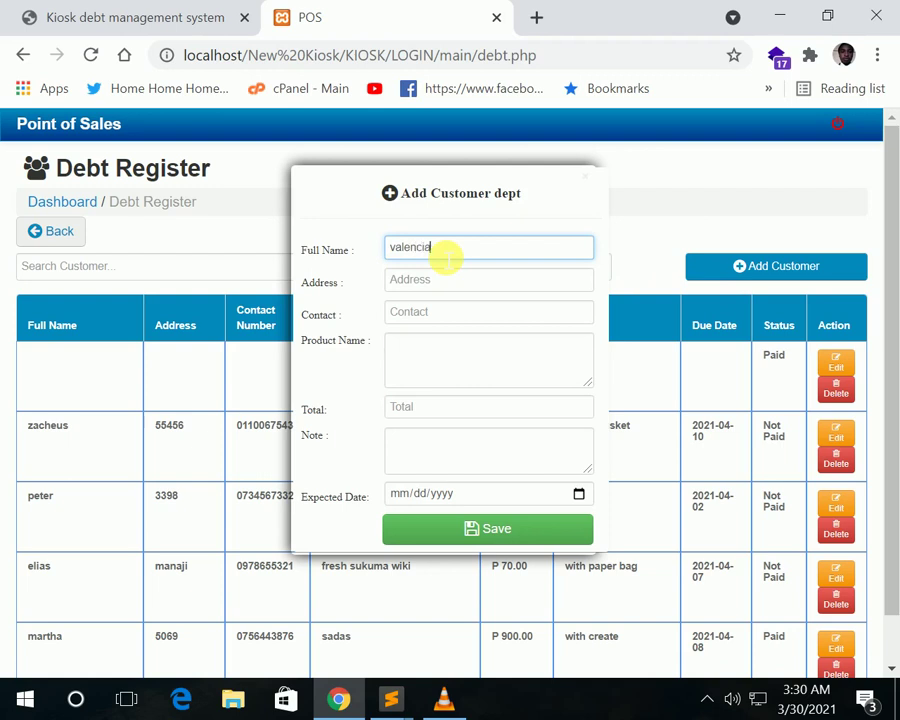
pyautogui.click(421, 280)
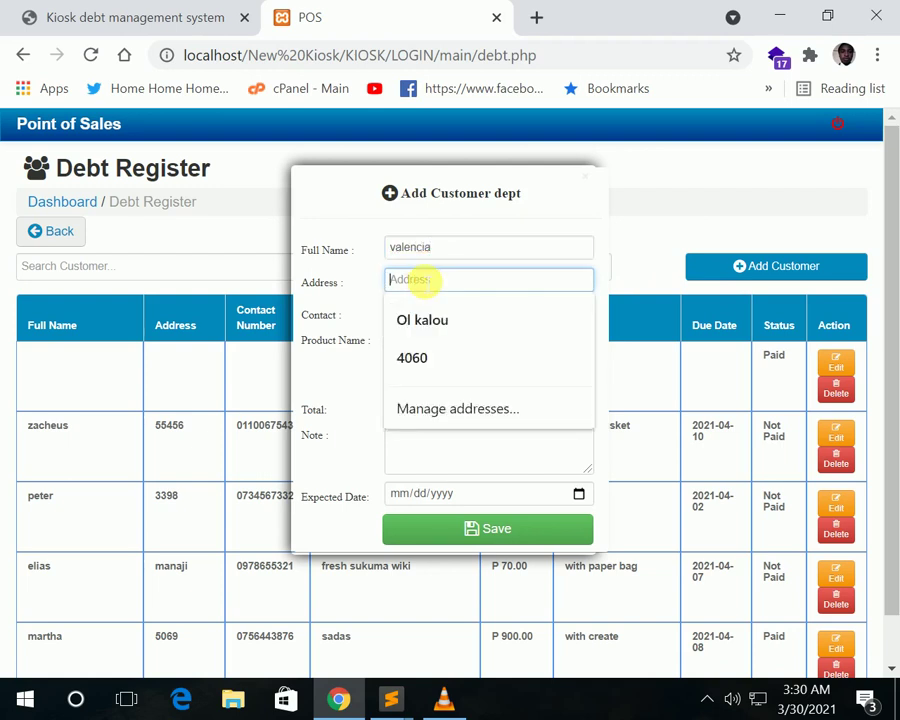
pyautogui.write('8907')
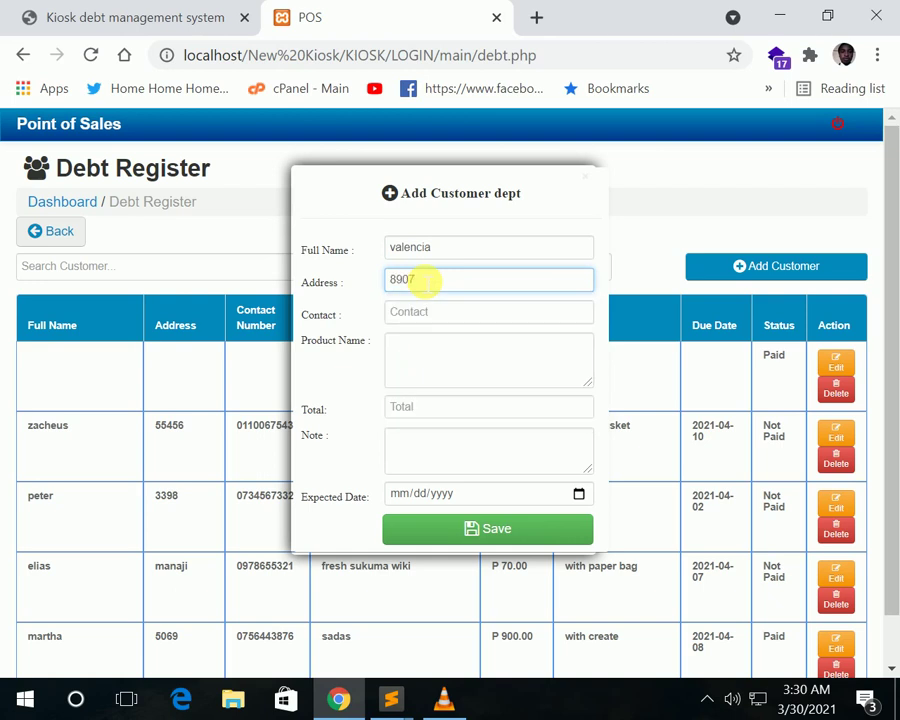
pyautogui.click(464, 318)
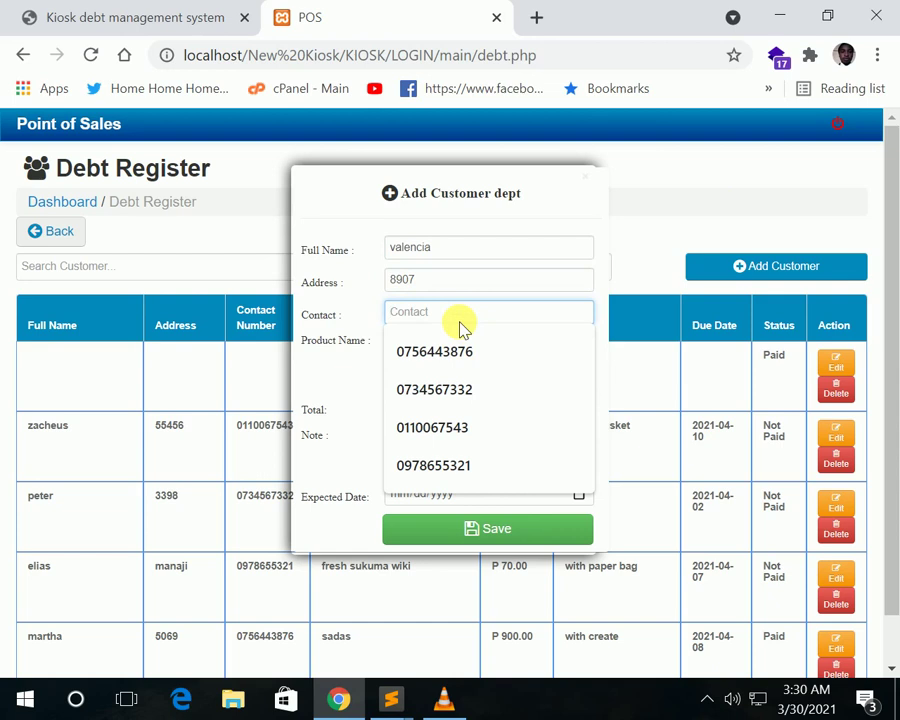
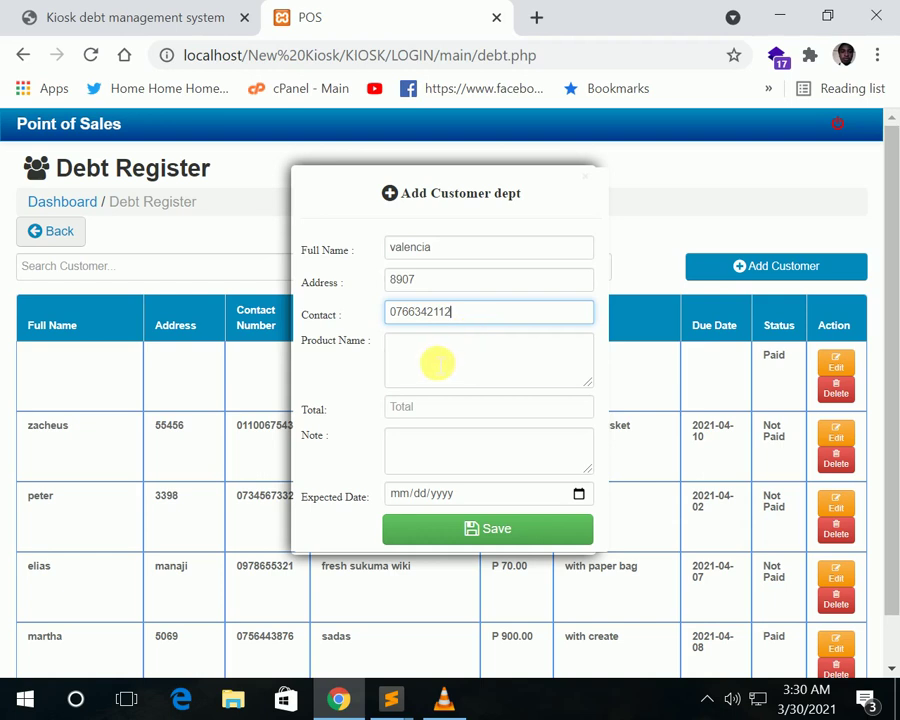
pyautogui.click(435, 366)
pyautogui.write('Irish Potatoes')
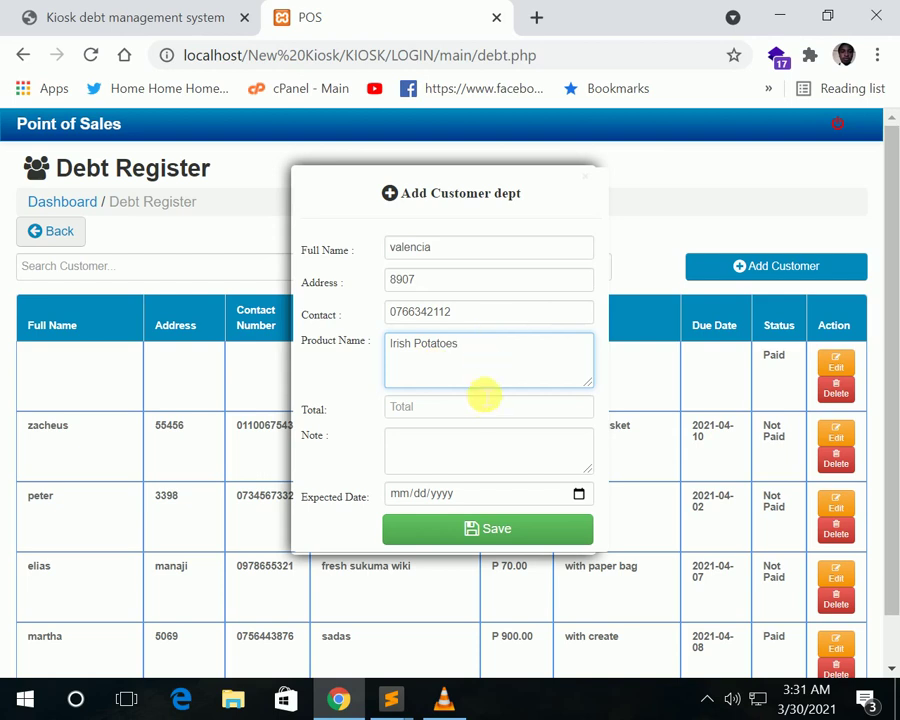
# Step: Enter a total of 1100 and the note 'carried with a busket'
pyautogui.click(462, 407)
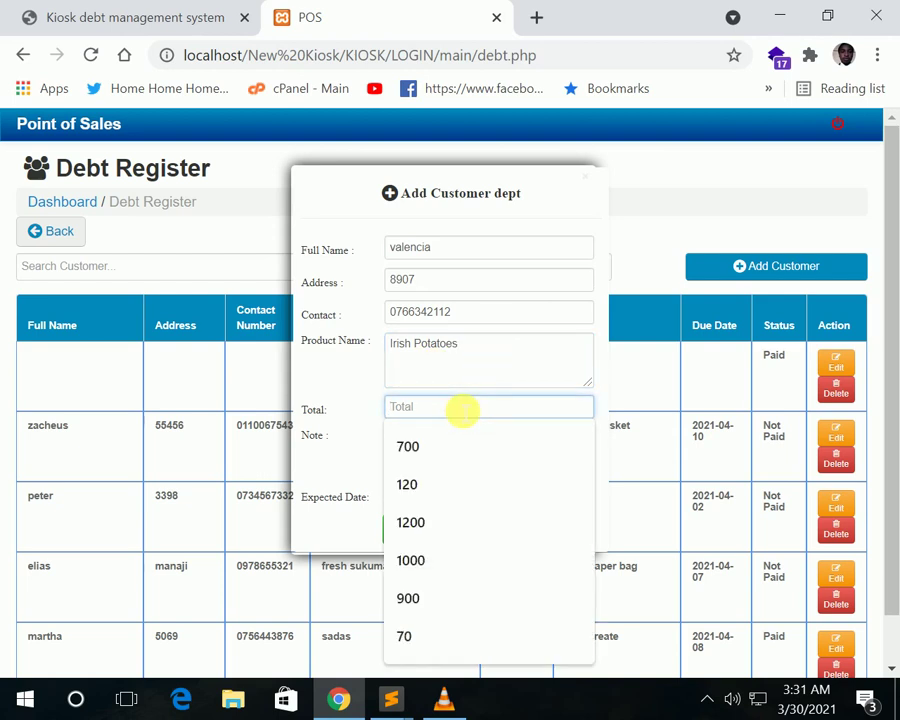
pyautogui.write('1100')
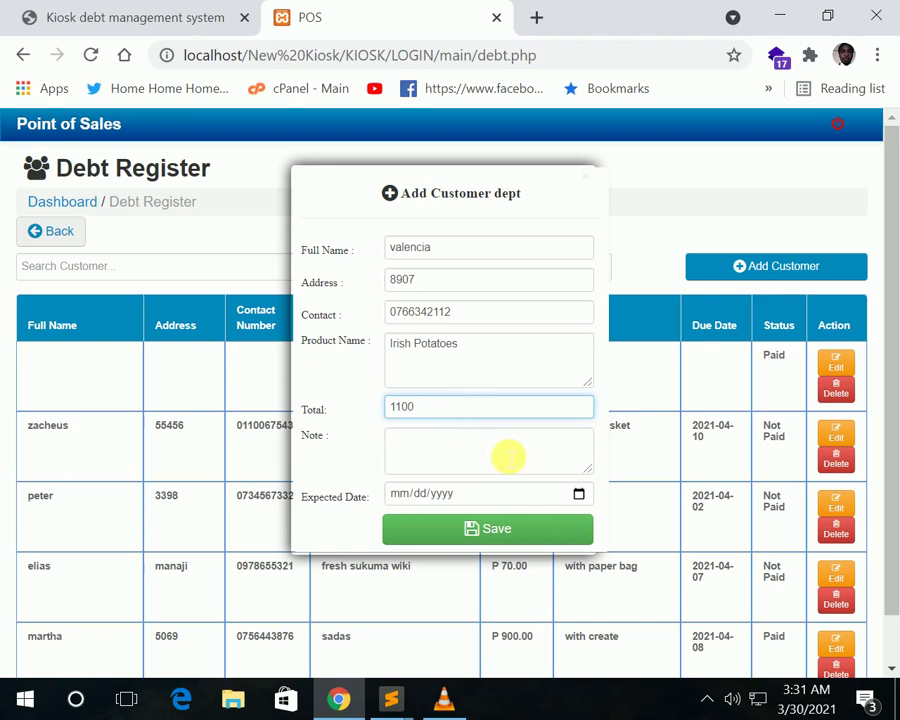
pyautogui.click(401, 462)
pyautogui.write('carried with a busket')
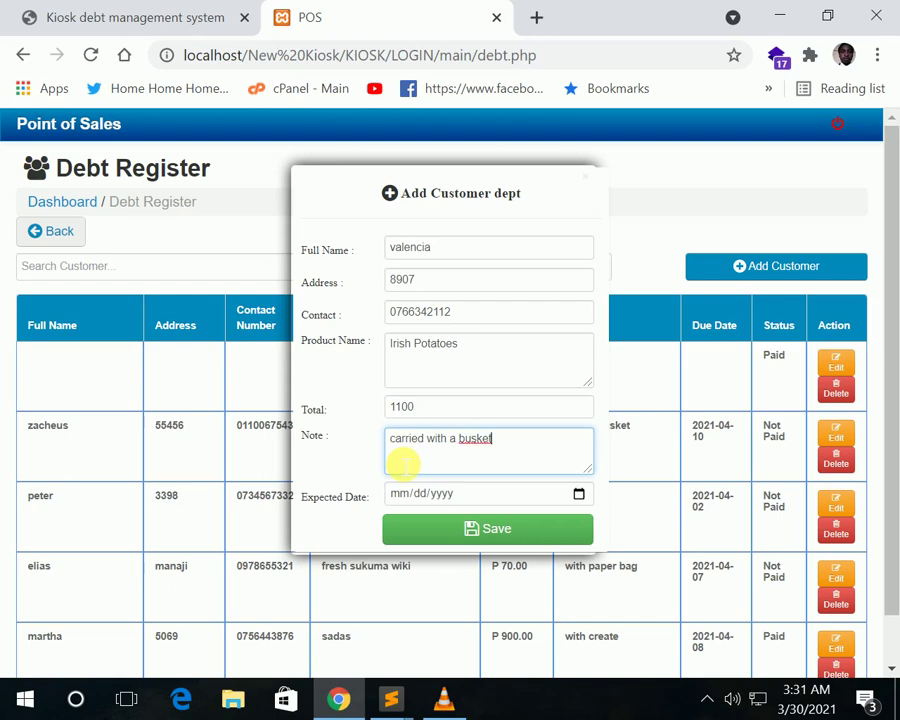
# Step: Set the expected payment date to 10 April 2021 and save the debt entry
pyautogui.click(448, 490)
pyautogui.click(579, 494)
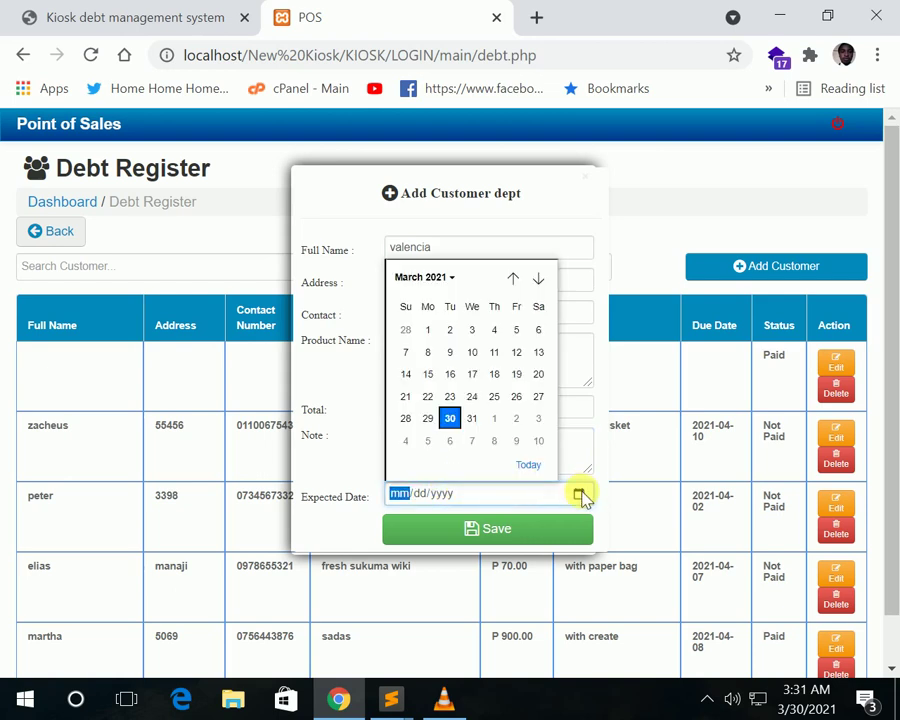
pyautogui.click(471, 418)
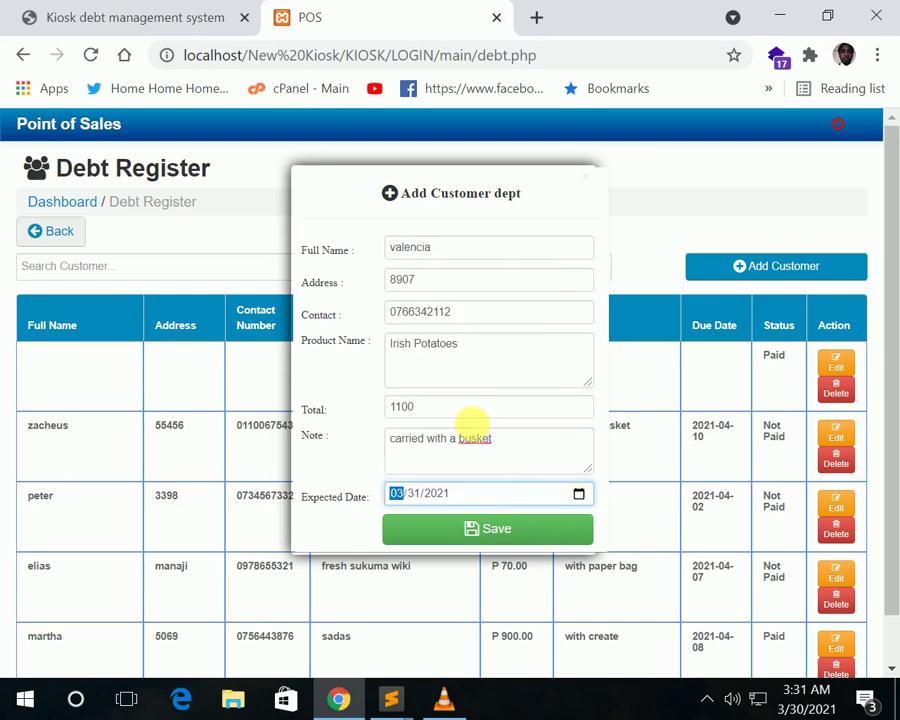
pyautogui.click(579, 494)
pyautogui.click(538, 441)
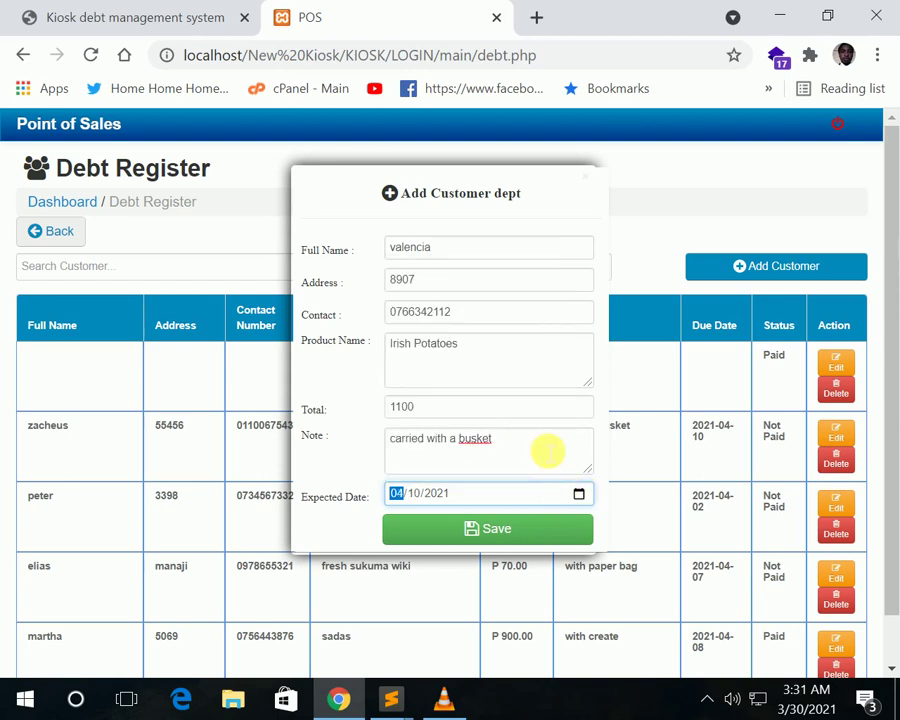
pyautogui.click(492, 528)
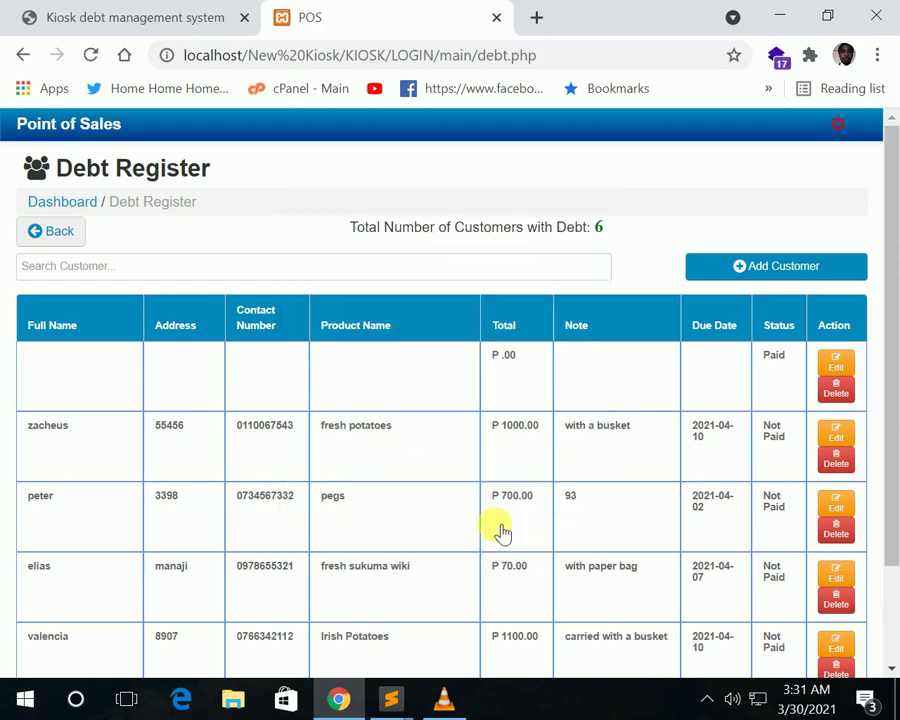
# Step: Check the new Not Paid Irish Potatoes row, then open Pay Debt for the 1 kg sugar entry
pyautogui.scroll(-2, 450, 460)
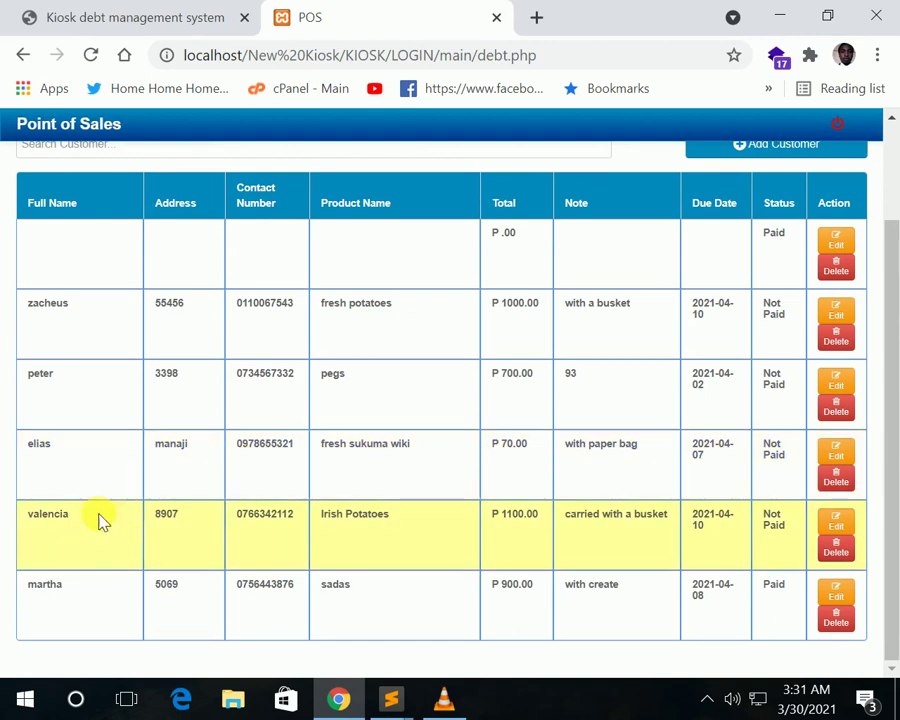
pyautogui.moveTo(30, 523); pyautogui.dragTo(778, 516)
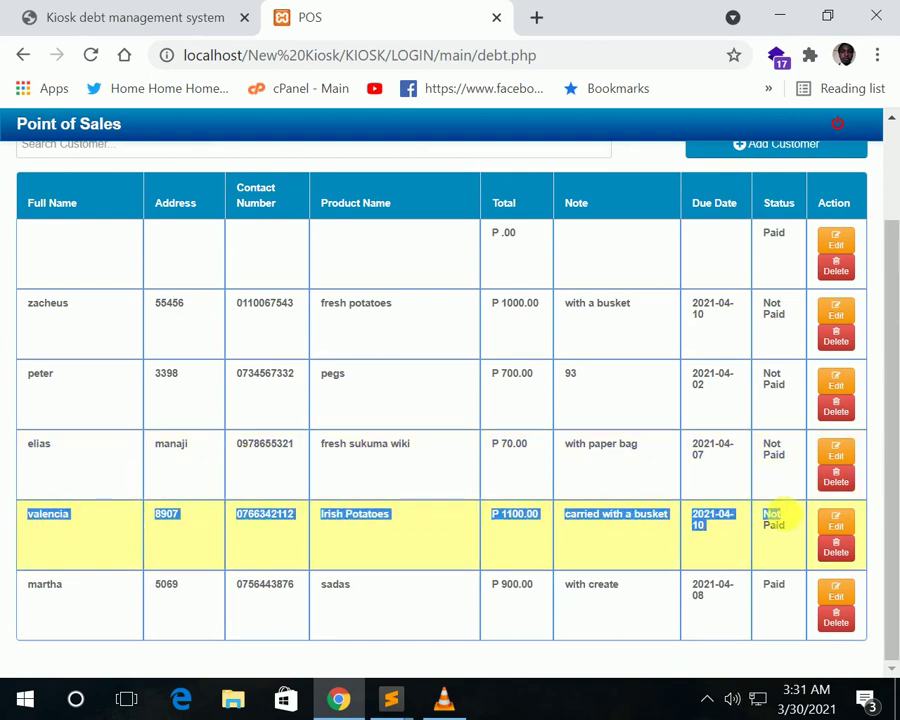
pyautogui.click(790, 540)
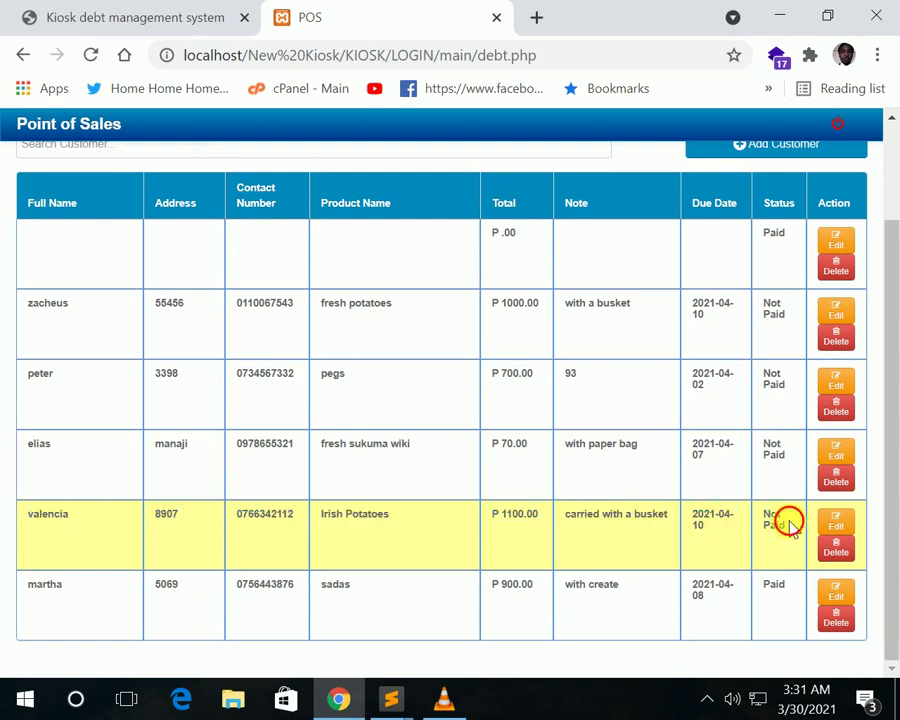
pyautogui.tripleClick(778, 518)
pyautogui.scroll(3, 725, 550)
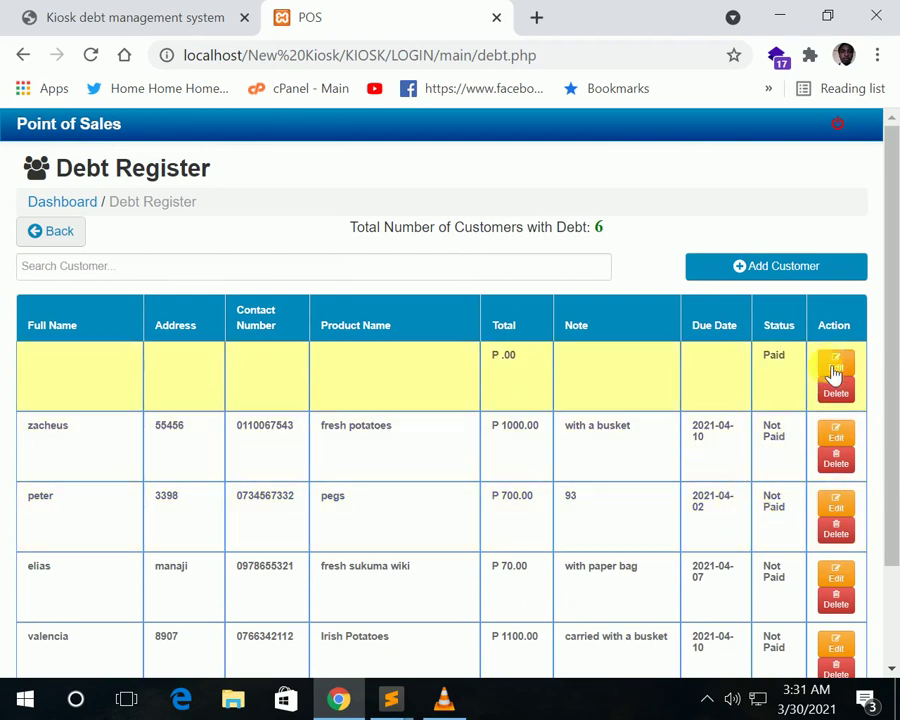
pyautogui.click(838, 363)
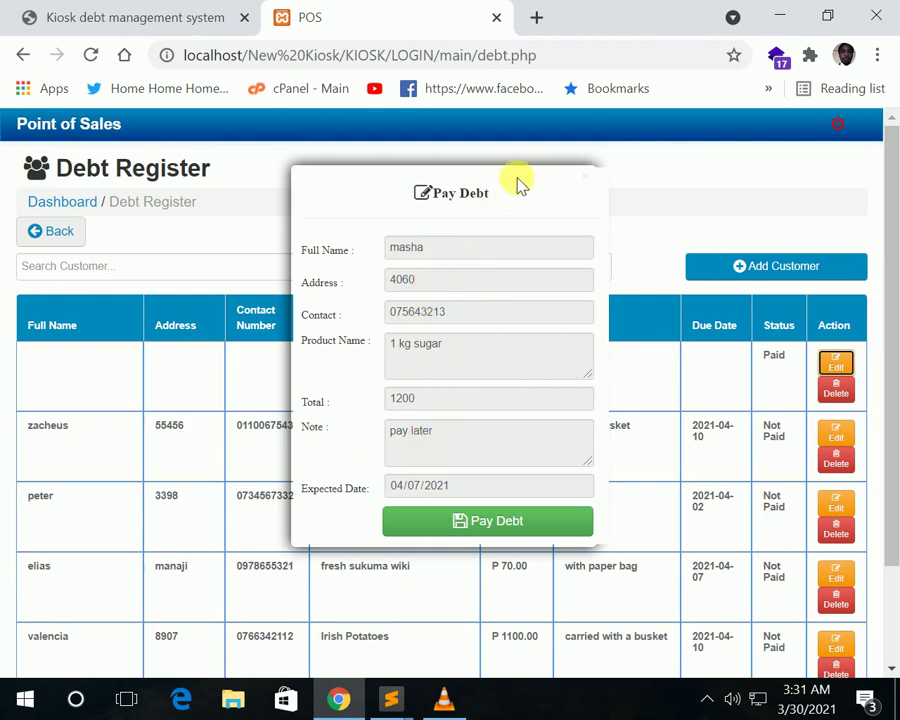
# Step: Close the Pay Debt forms for the sugar and fresh potatoes entries without paying, then go back
pyautogui.click(583, 177)
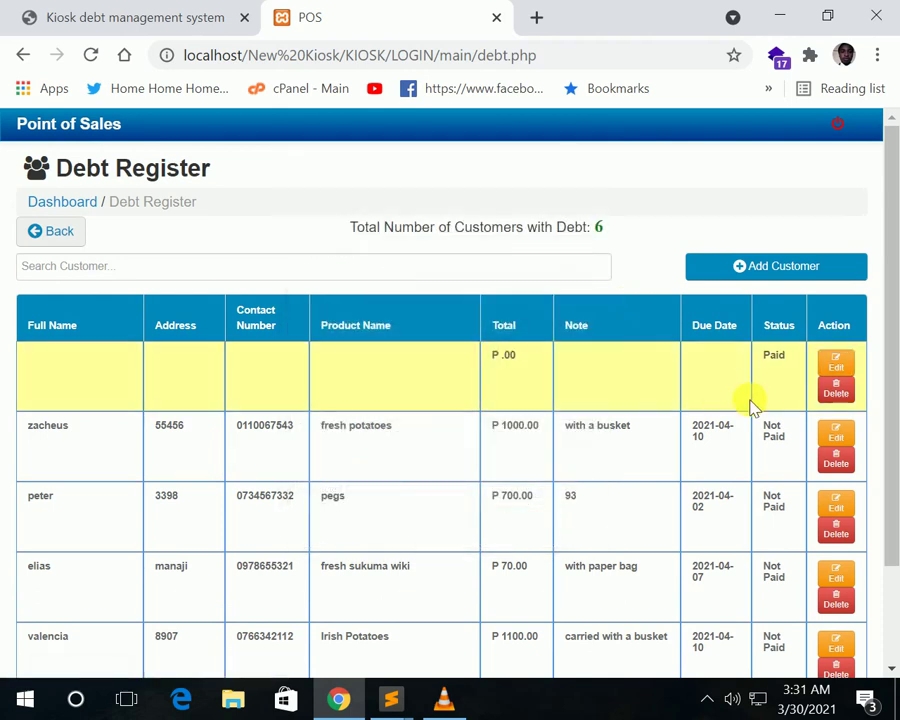
pyautogui.click(837, 436)
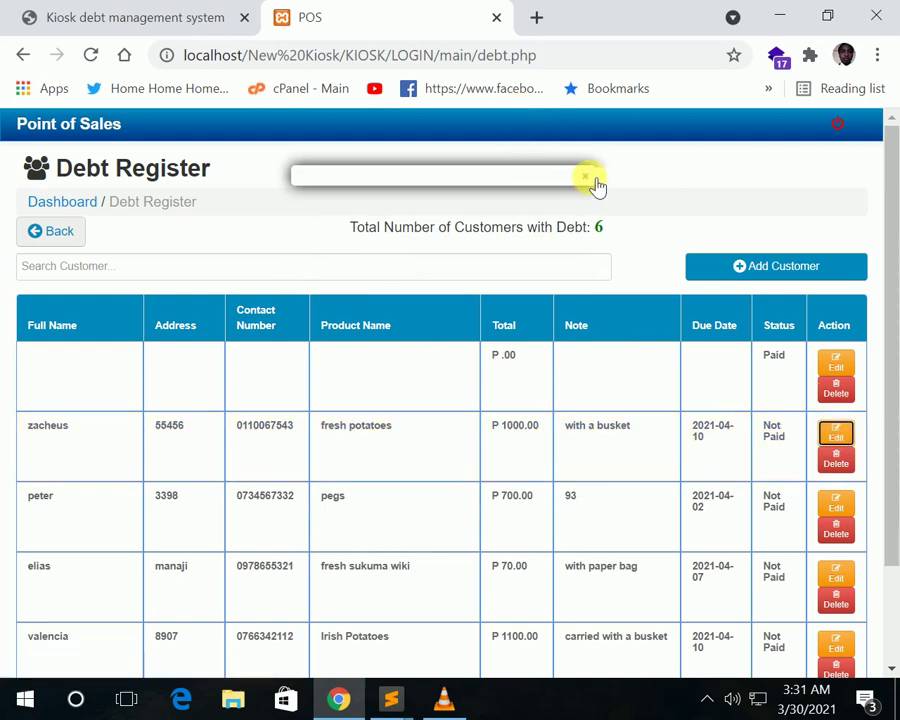
pyautogui.click(592, 186)
pyautogui.scroll(-1, 324, 282)
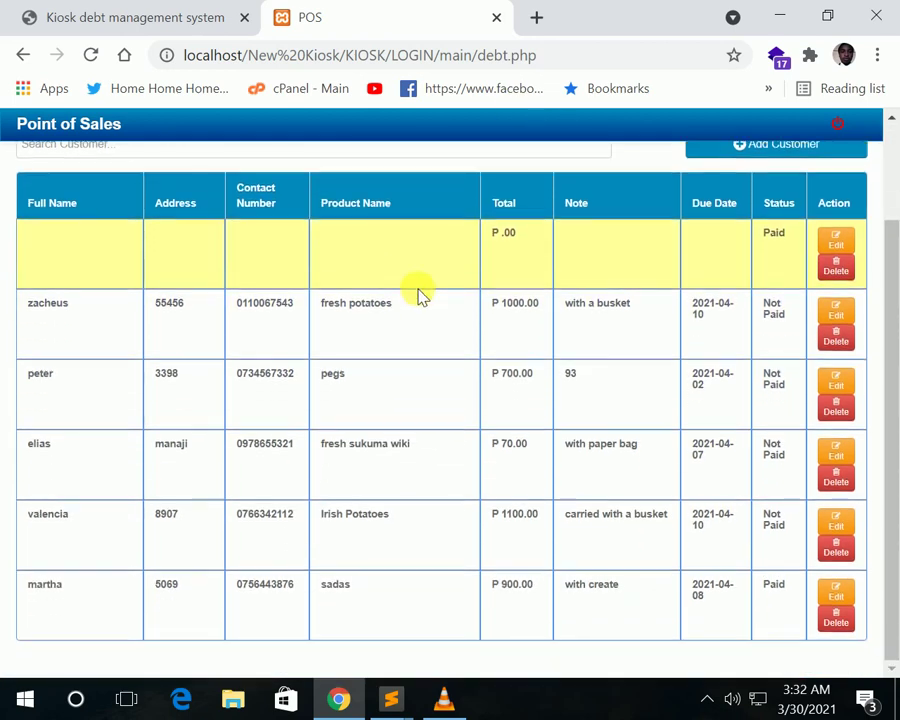
pyautogui.scroll(1, 446, 390)
pyautogui.scroll(1, 440, 405)
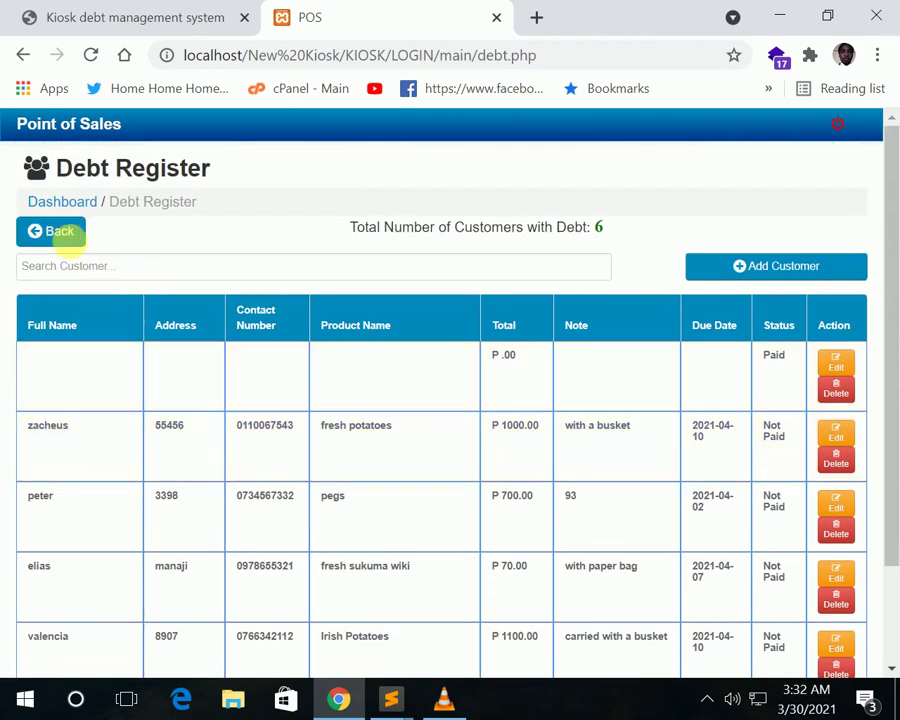
pyautogui.click(56, 231)
# Step: On the Sales page, add one Coke to a new sale
pyautogui.click(438, 345)
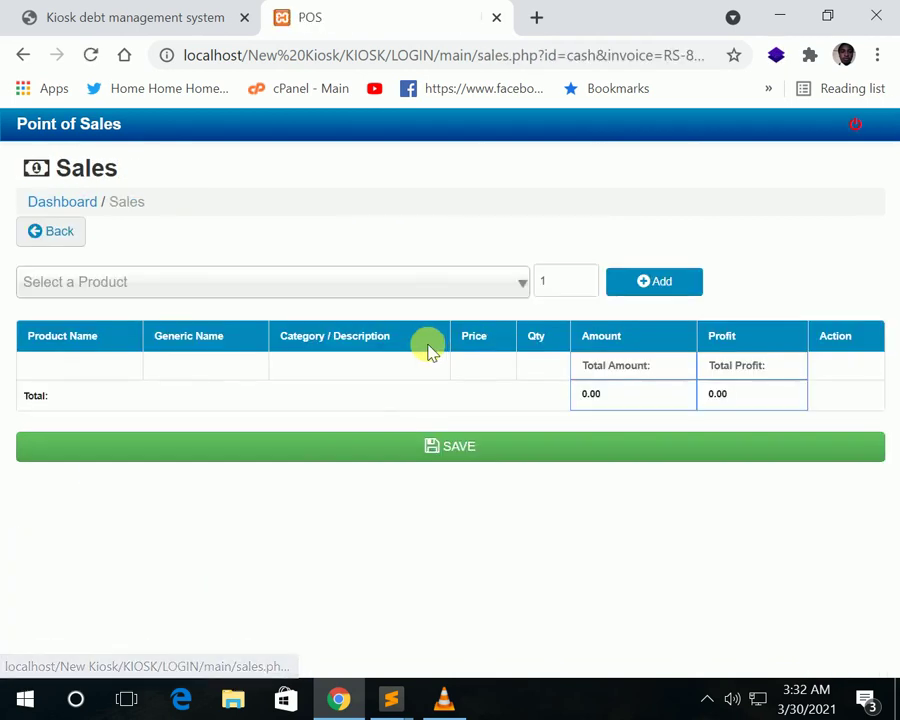
pyautogui.click(178, 288)
pyautogui.click(180, 338)
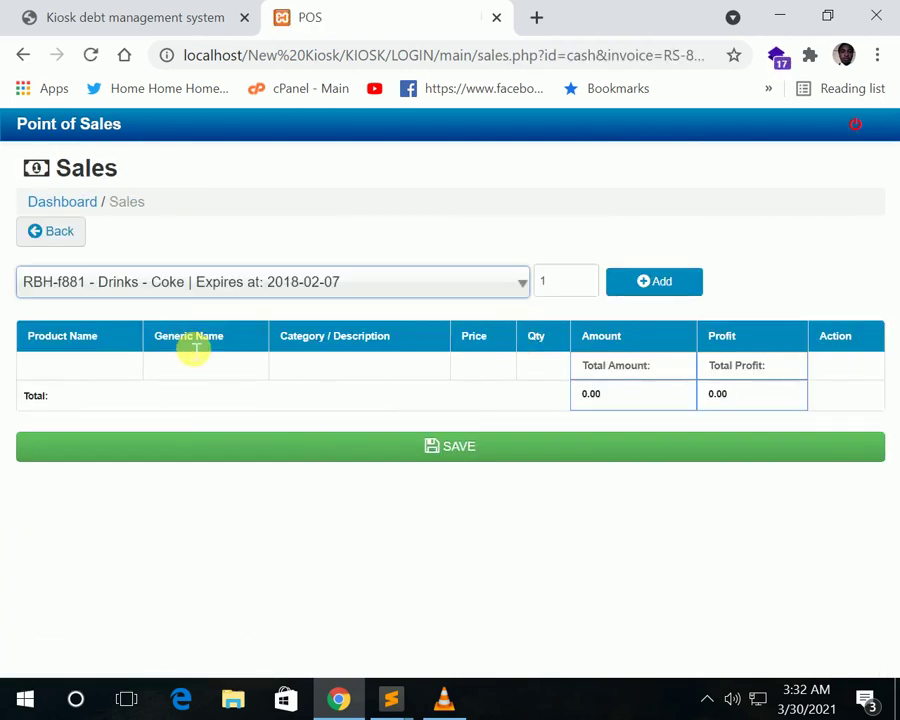
pyautogui.click(463, 290)
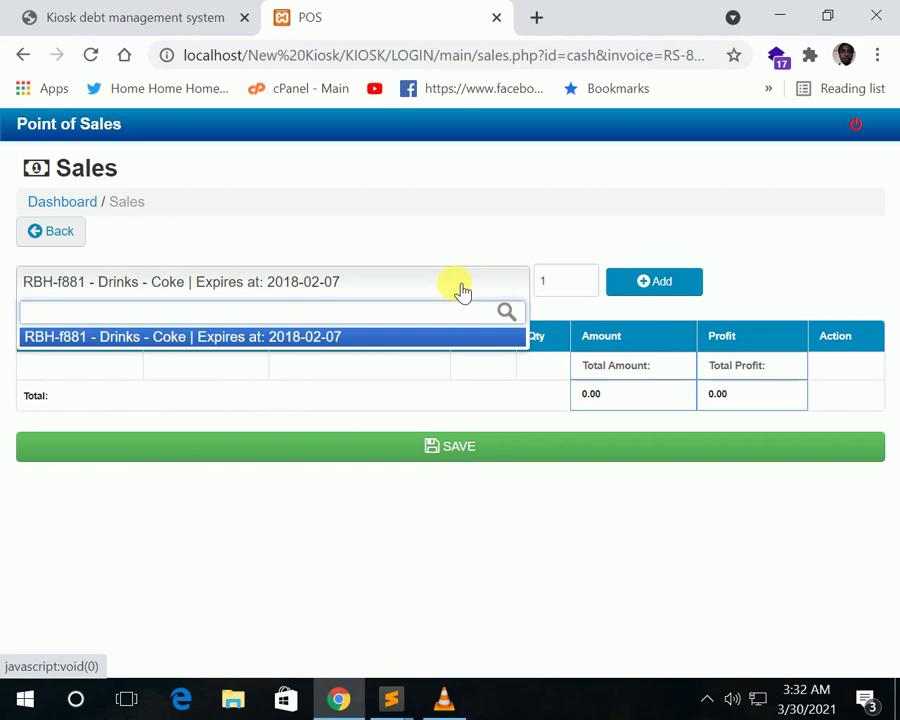
pyautogui.click(422, 336)
pyautogui.click(672, 281)
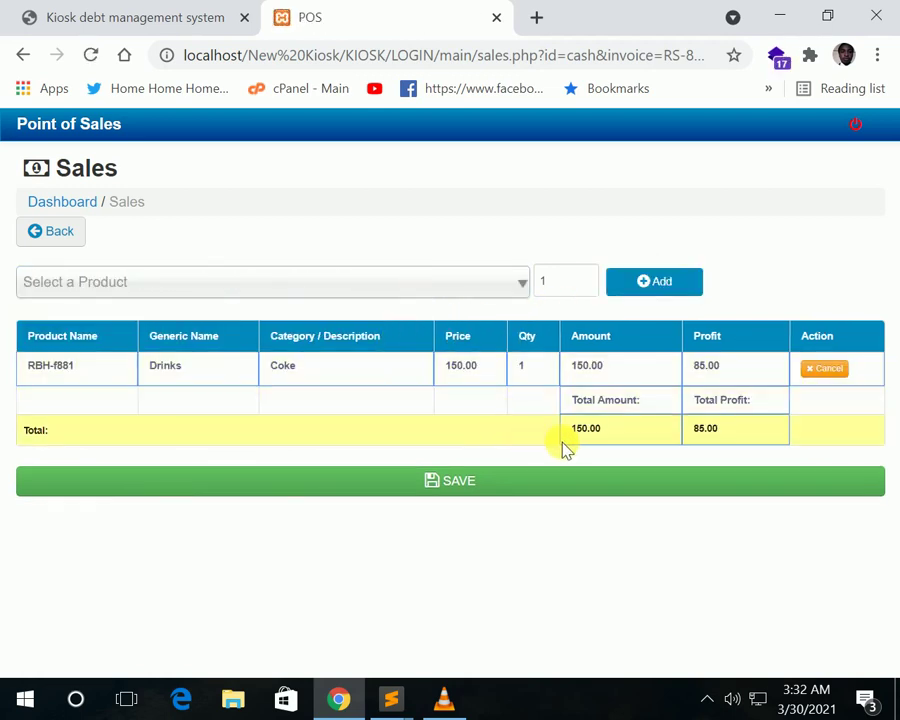
# Step: Save the Coke sale with 500 cash tendered, giving 350.00 change
pyautogui.click(452, 480)
pyautogui.click(394, 296)
pyautogui.write('5')
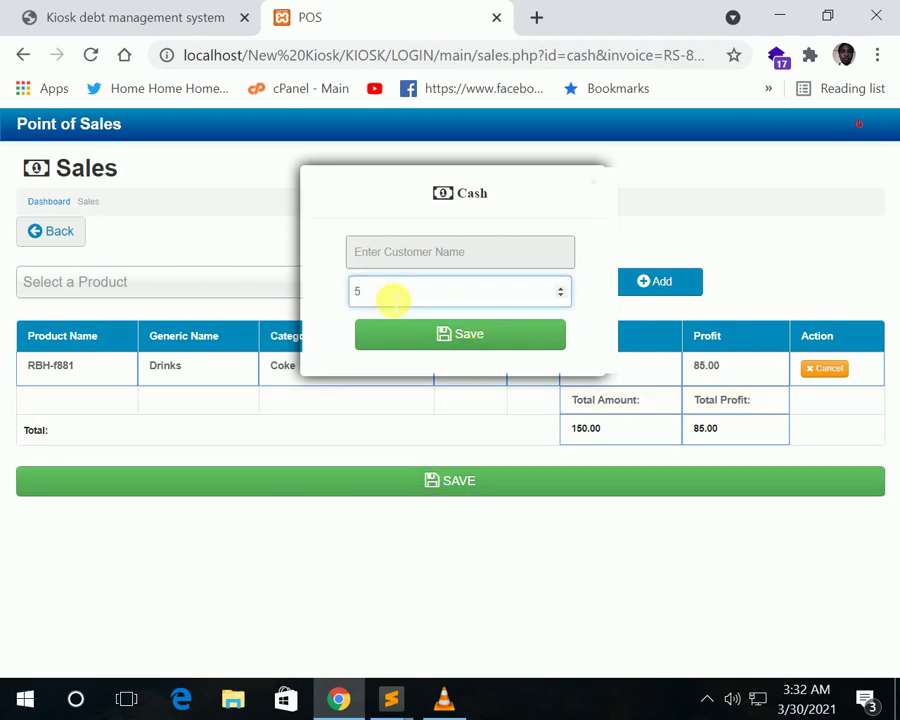
pyautogui.write('00')
pyautogui.click(446, 335)
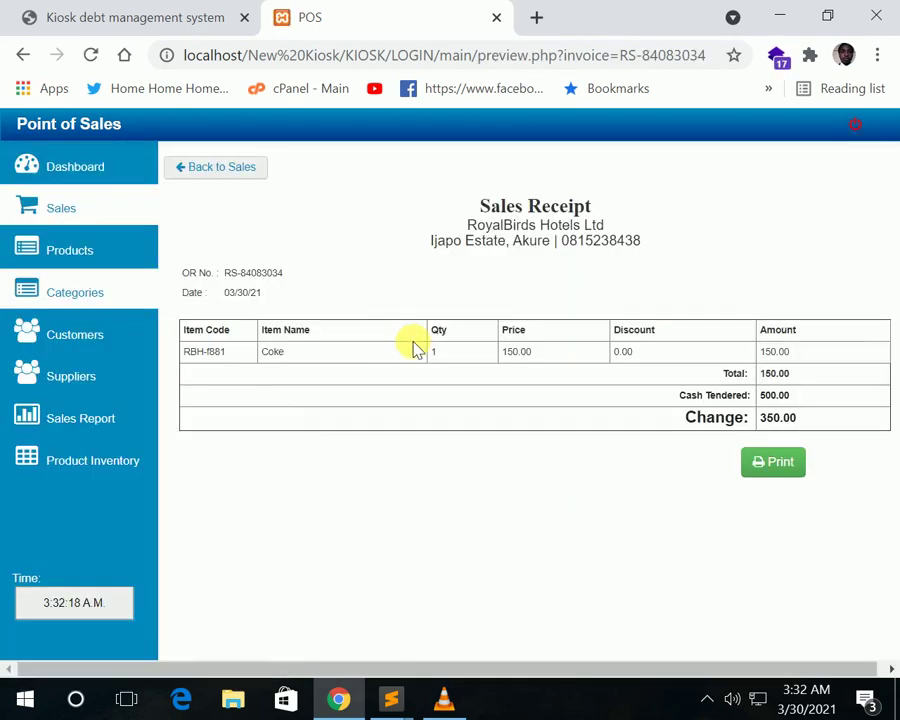
# Step: View the sales receipt, close the print window, and return through Sales to the dashboard
pyautogui.click(775, 464)
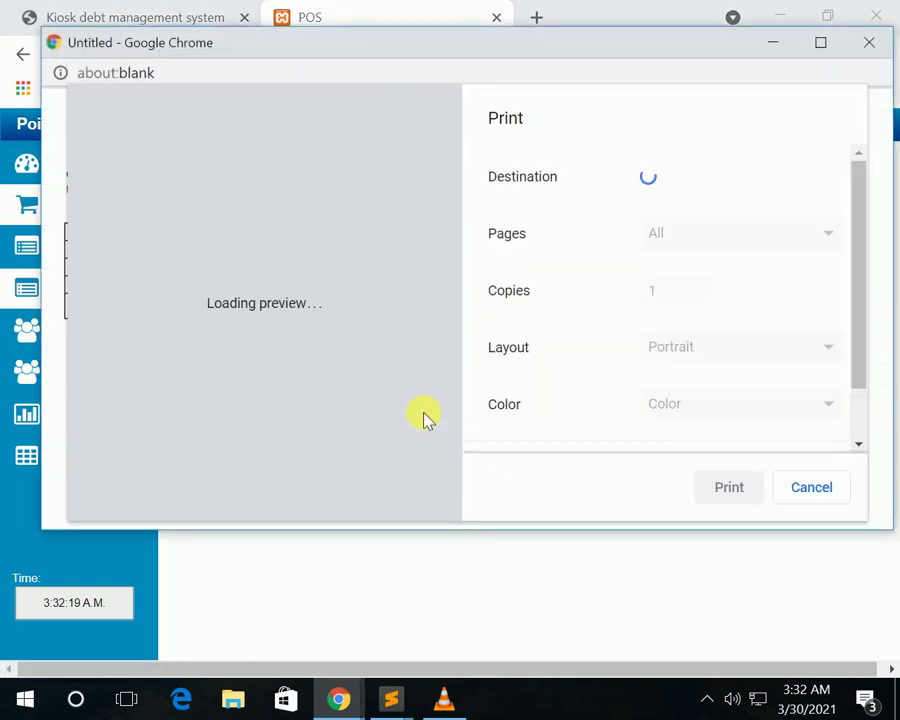
pyautogui.moveTo(547, 54); pyautogui.dragTo(400, 102)
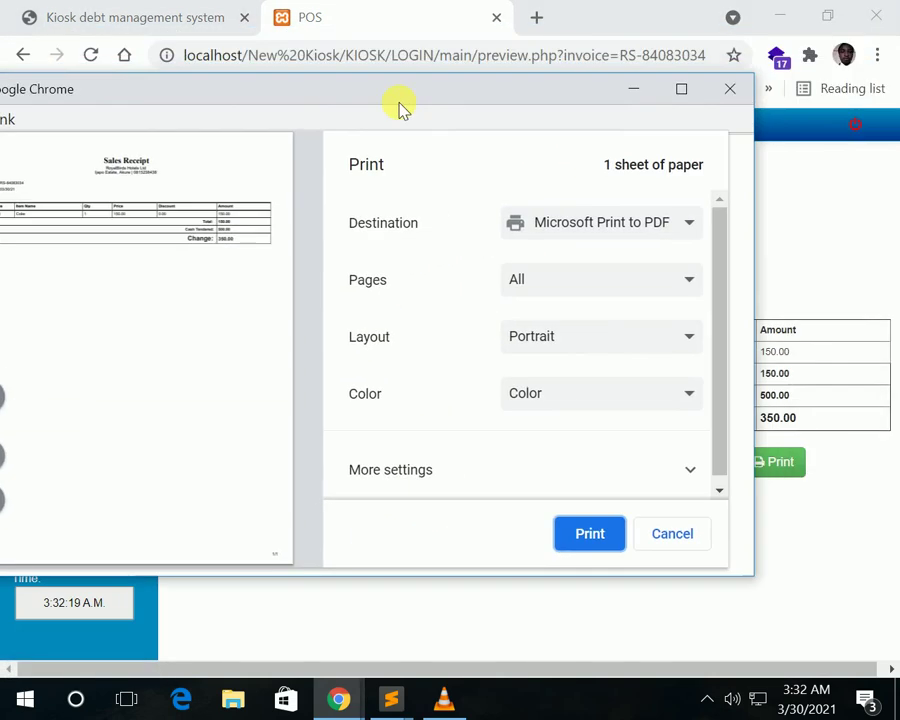
pyautogui.click(731, 92)
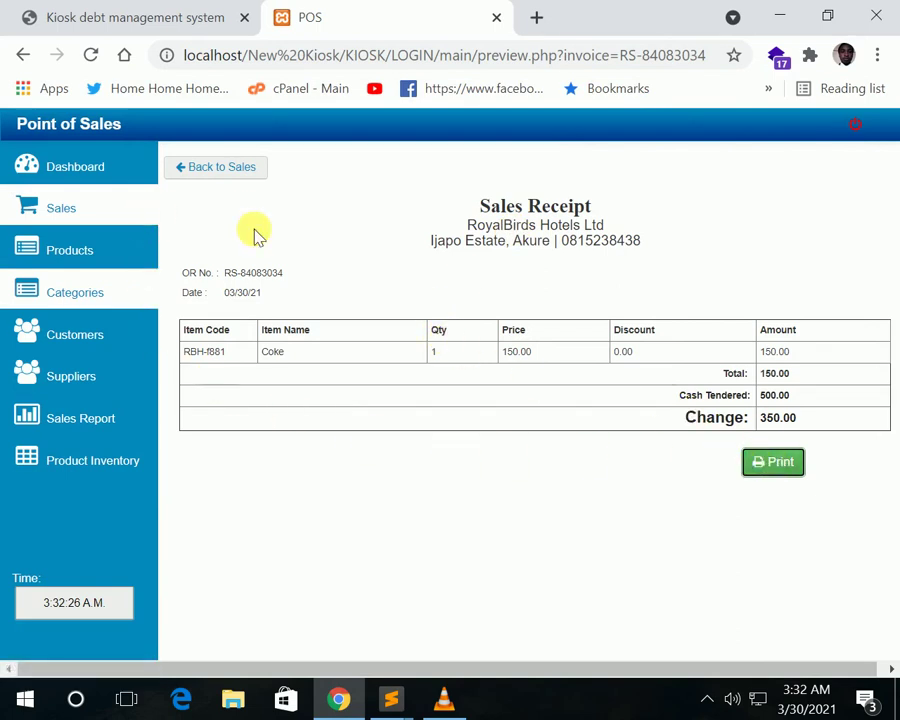
pyautogui.click(218, 168)
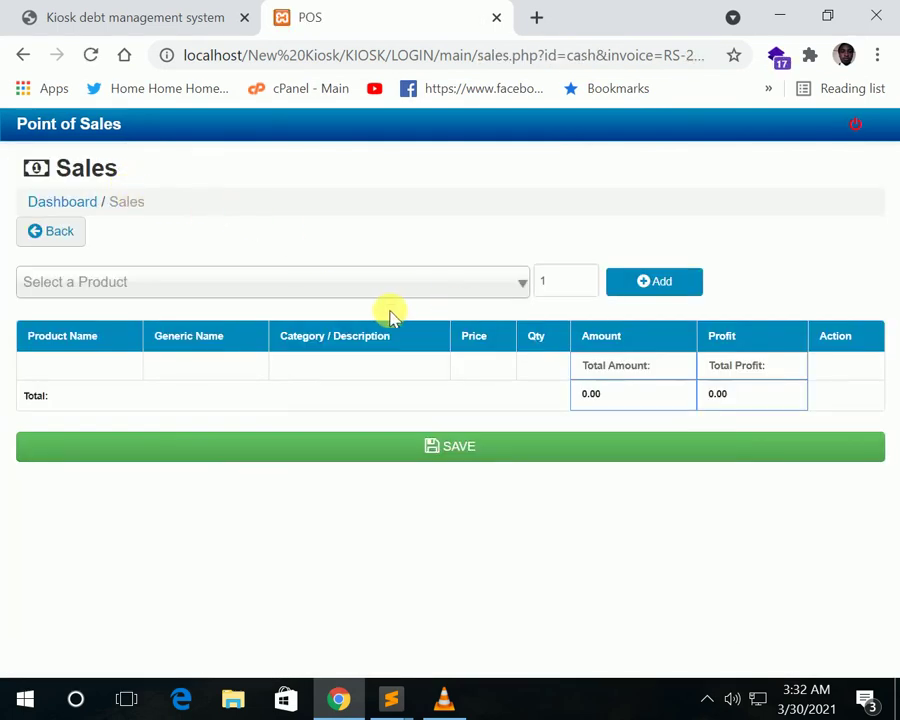
pyautogui.click(72, 233)
# Step: Start a new product named sada 300 ml in the Drinks category
pyautogui.click(756, 360)
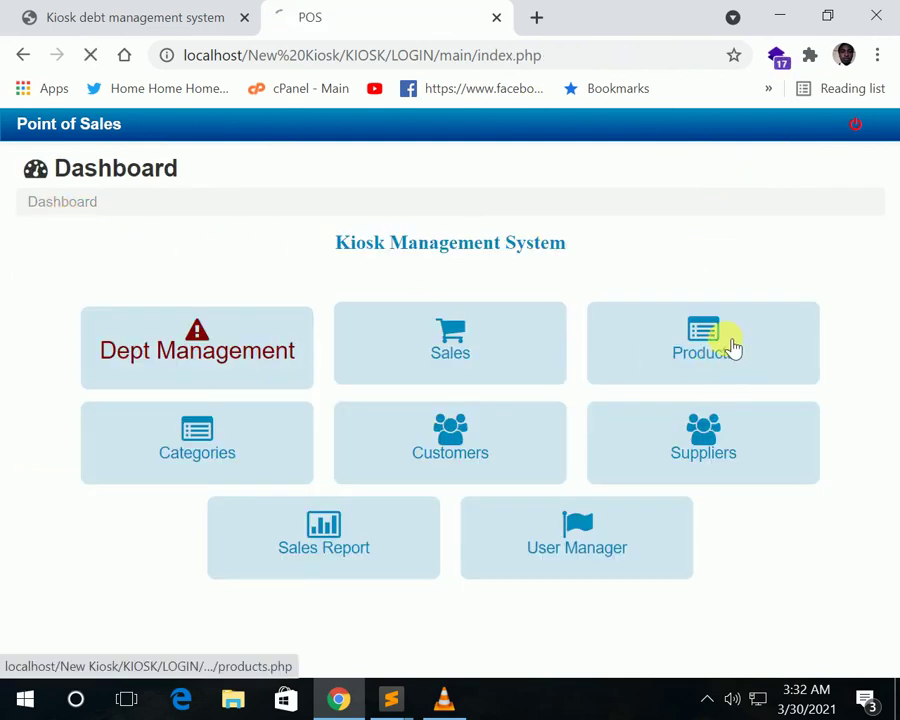
pyautogui.click(751, 316)
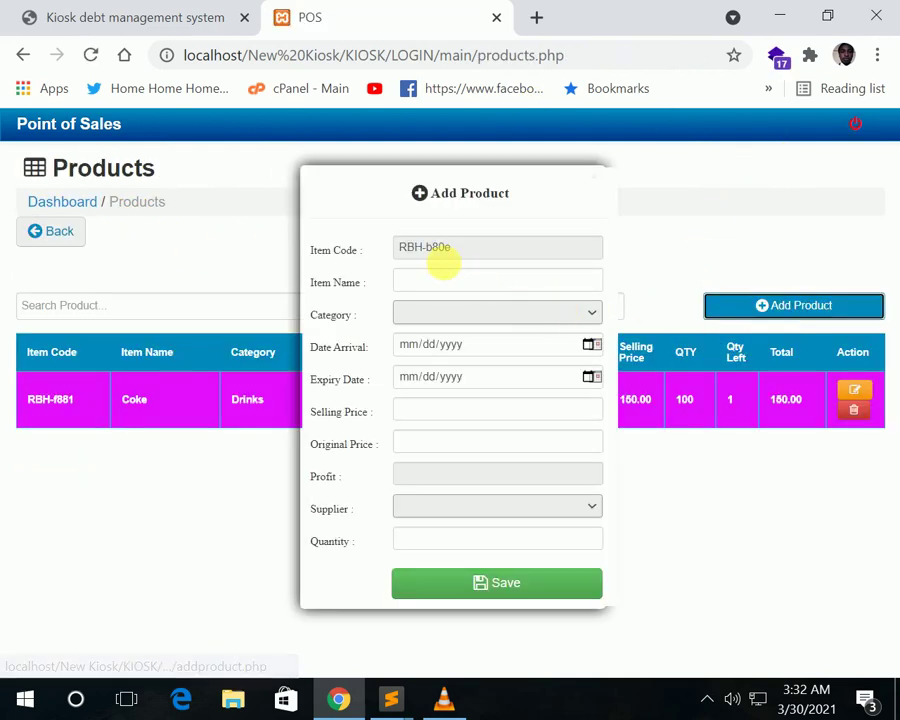
pyautogui.click(416, 284)
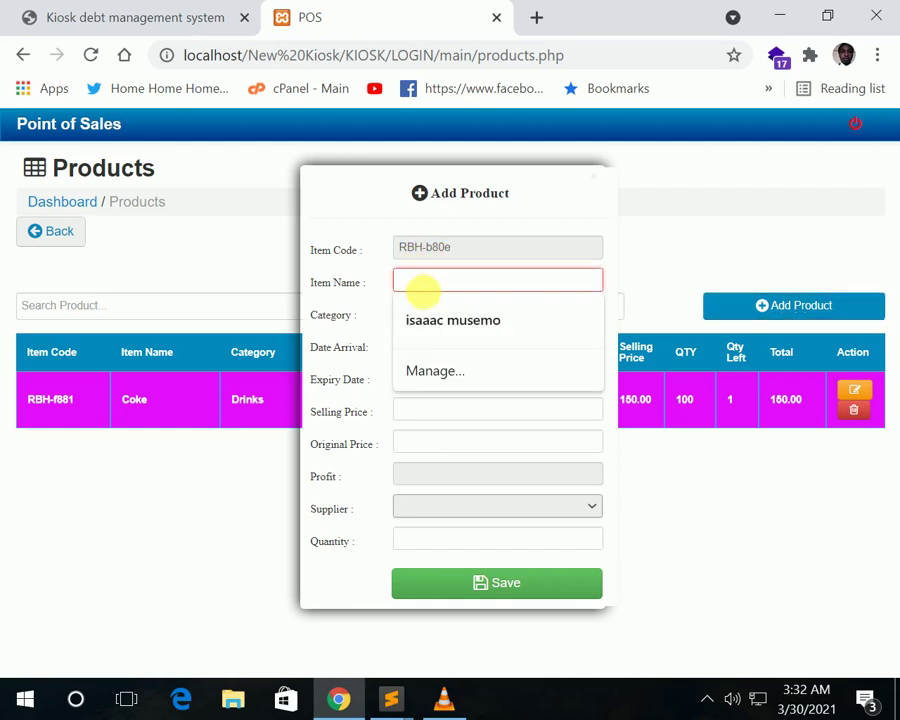
pyautogui.press('Return')
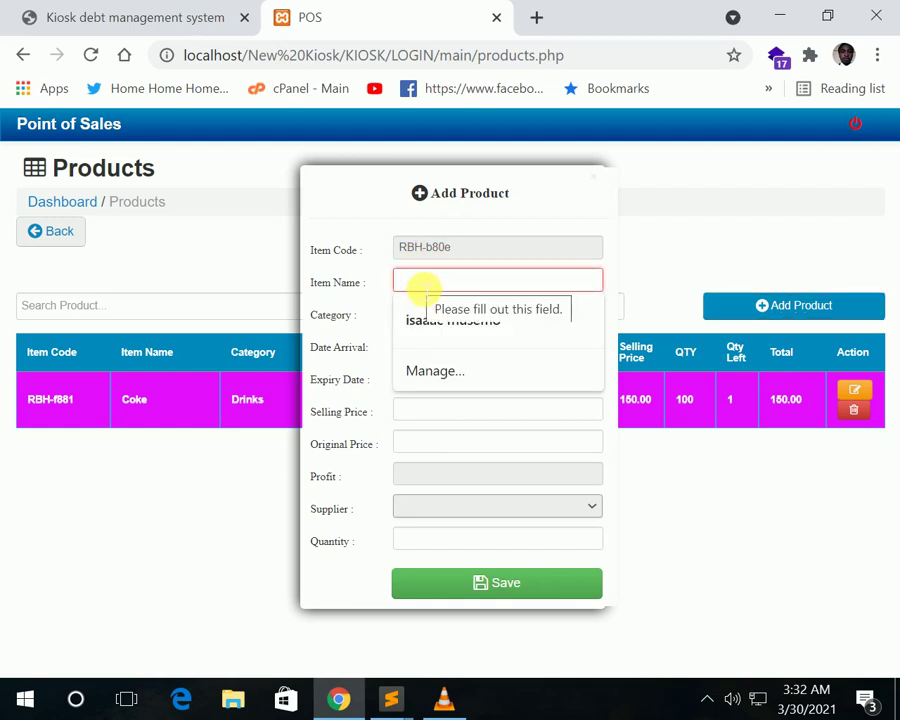
pyautogui.write('s')
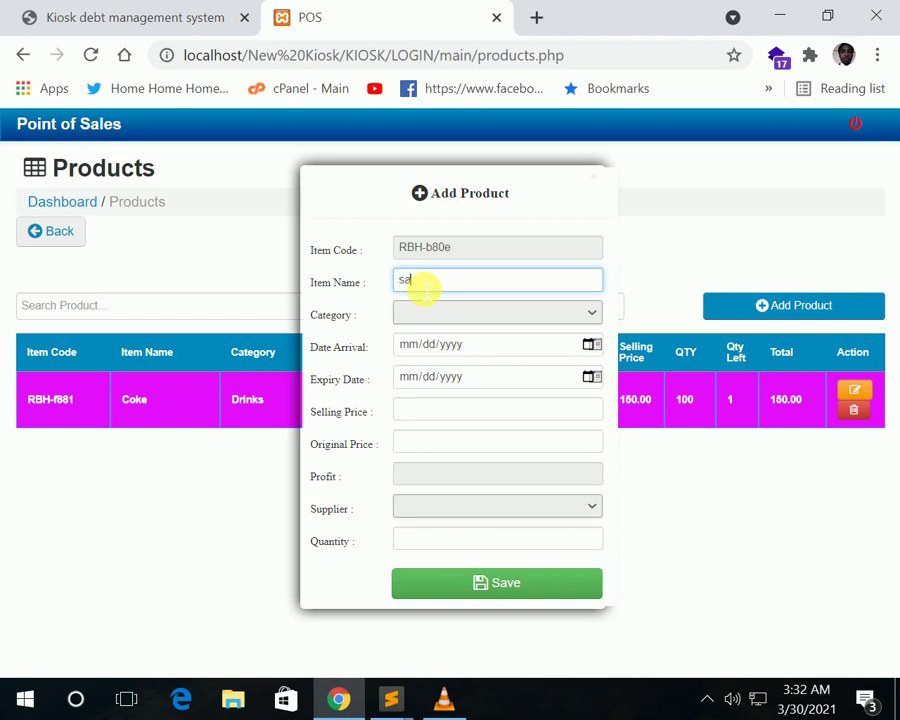
pyautogui.write('a 300 ml')
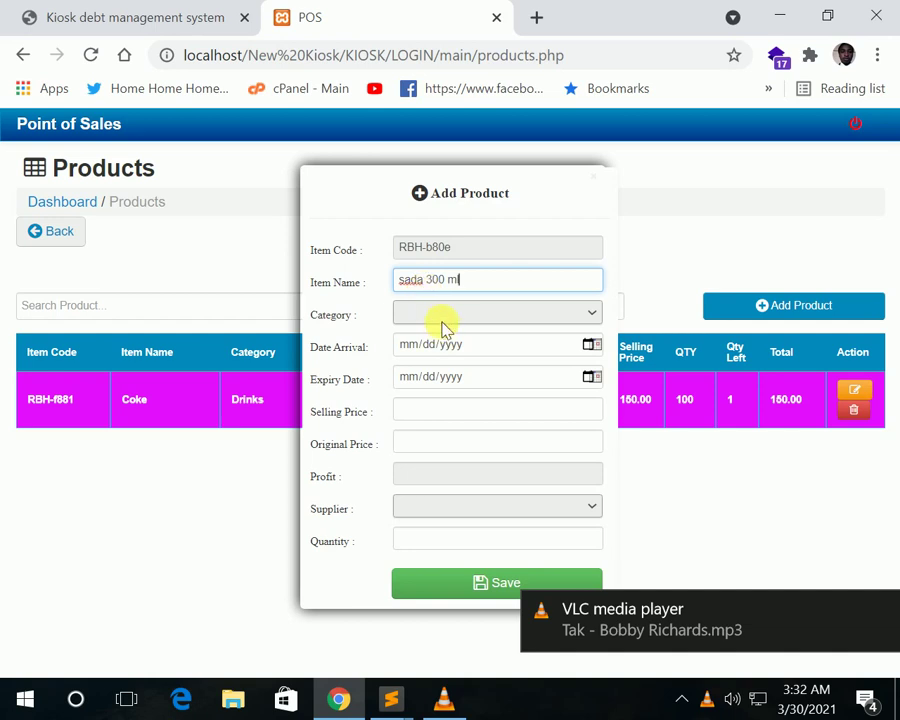
pyautogui.click(445, 314)
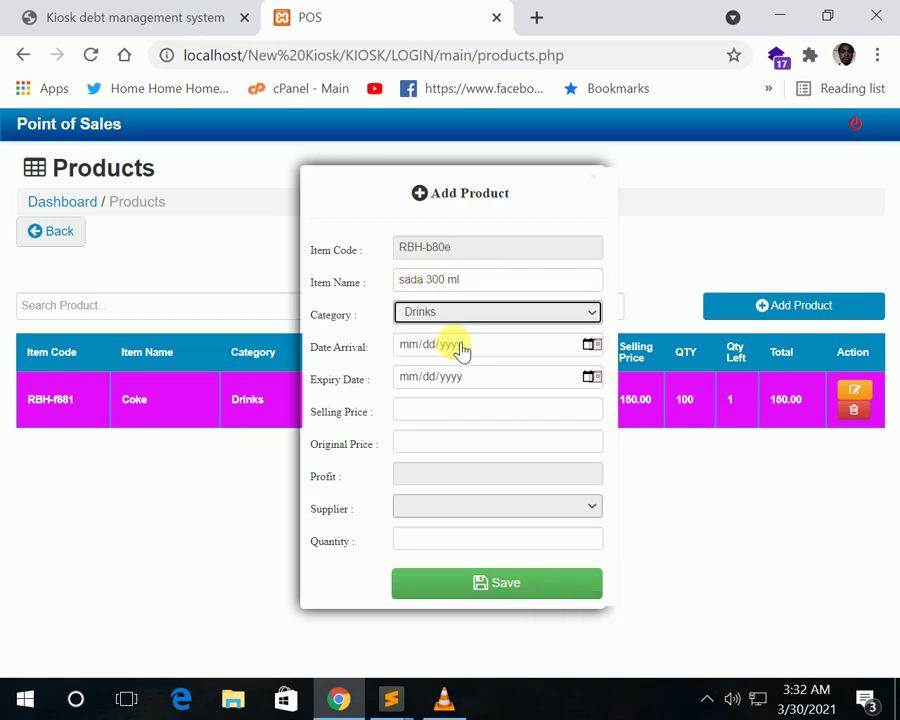
# Step: Set the arrival date to 03/30/2021 and the expiry date to 06/30/2021
pyautogui.click(592, 345)
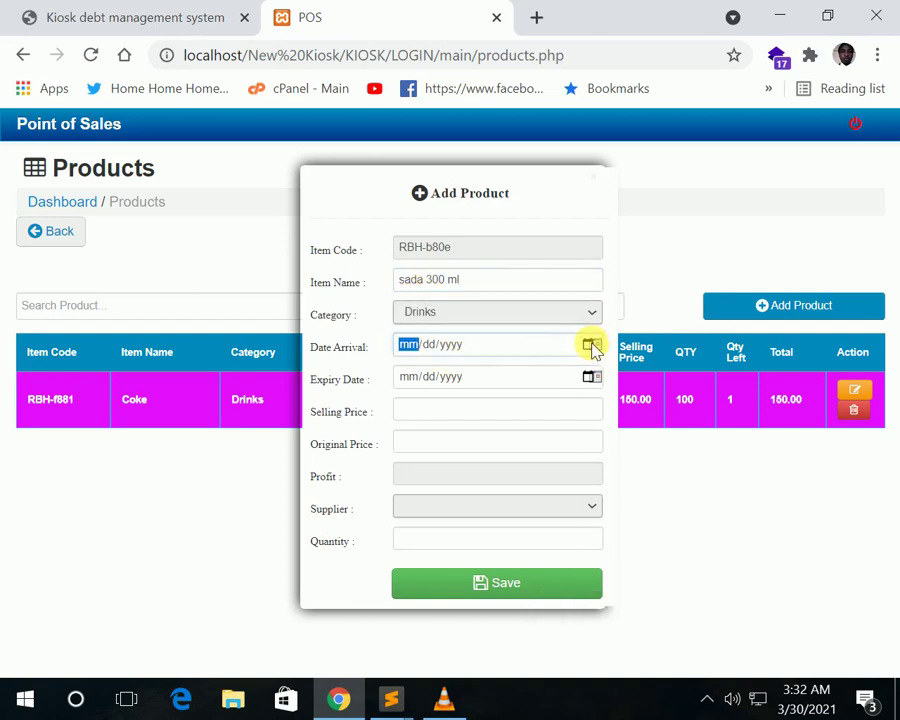
pyautogui.click(457, 514)
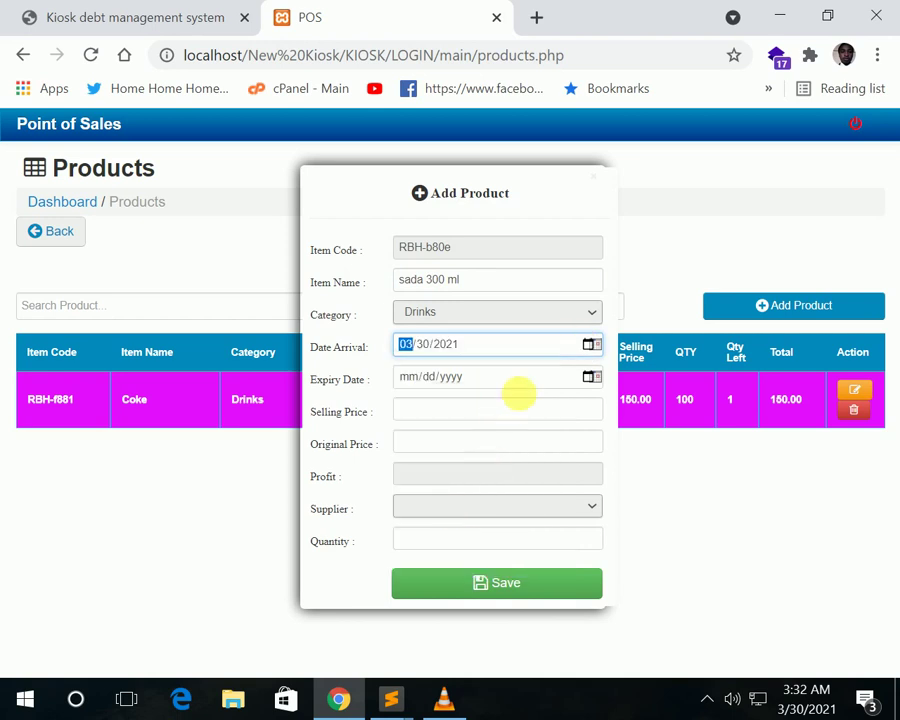
pyautogui.click(591, 377)
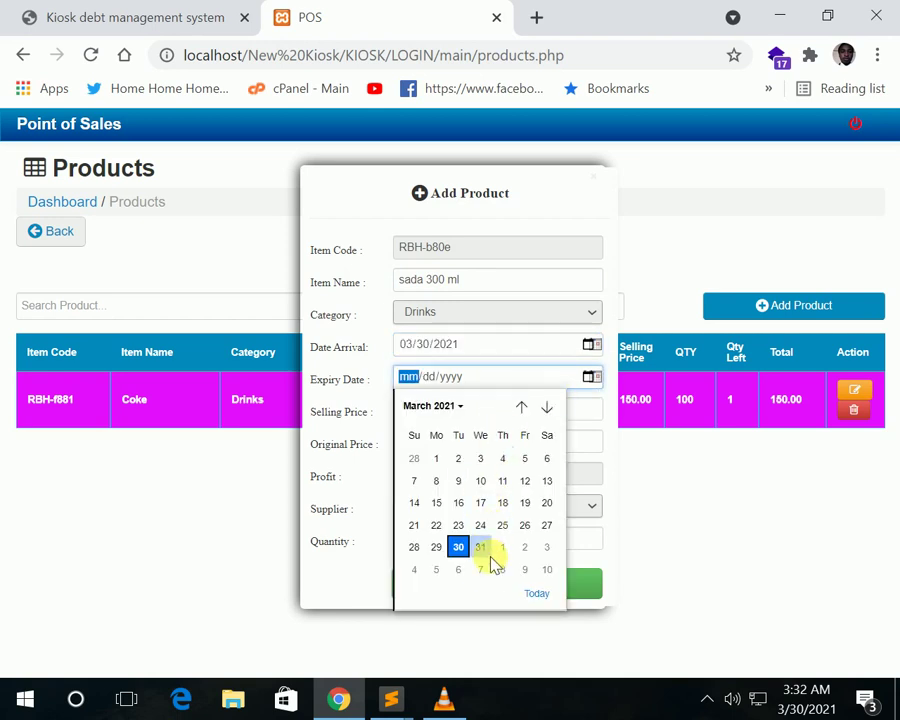
pyautogui.click(546, 407)
pyautogui.click(546, 407)
pyautogui.click(546, 407)
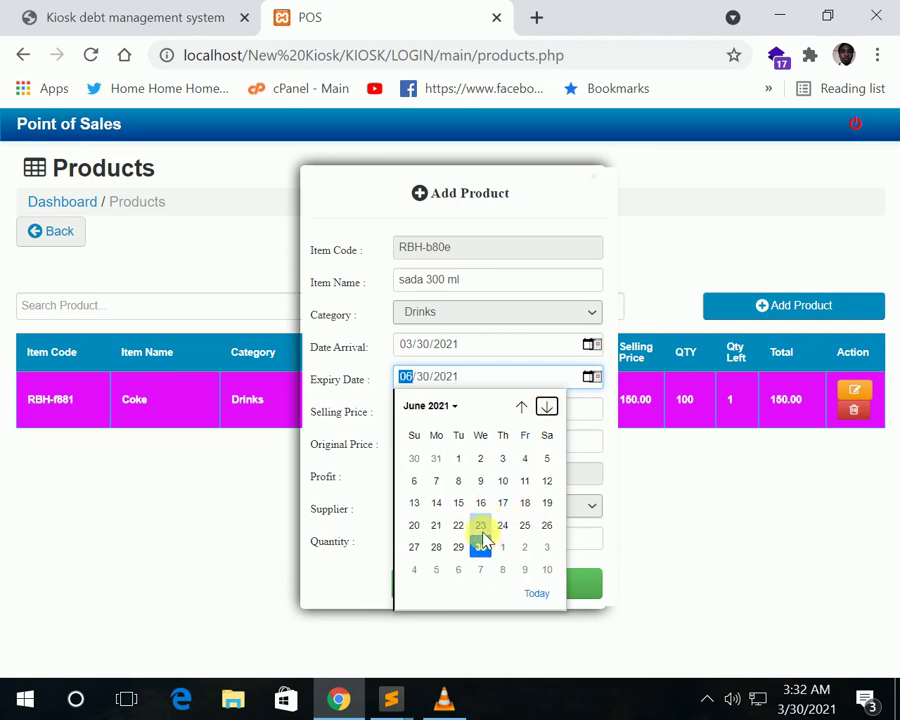
pyautogui.click(480, 546)
# Step: Enter selling price 35, original price 20, the only supplier and quantity 200, then save
pyautogui.click(425, 411)
pyautogui.write('35')
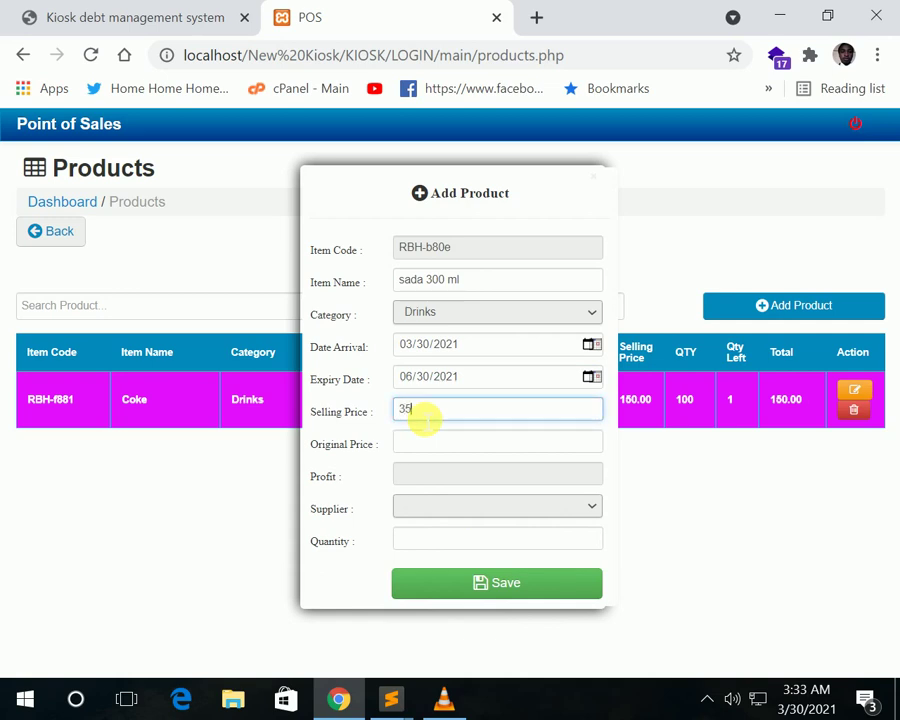
pyautogui.click(426, 446)
pyautogui.write('20')
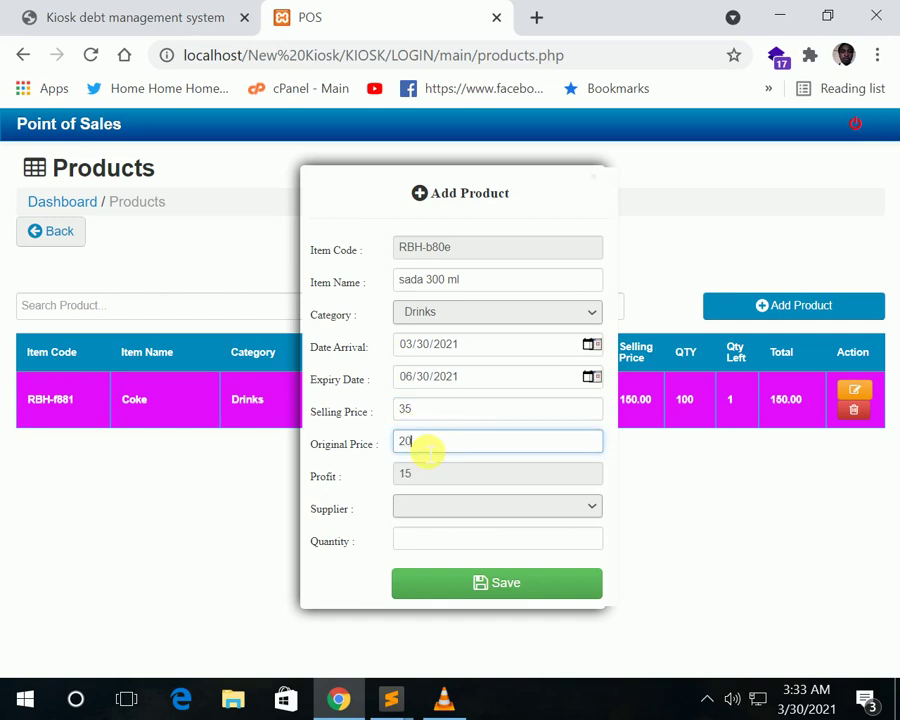
pyautogui.click(423, 508)
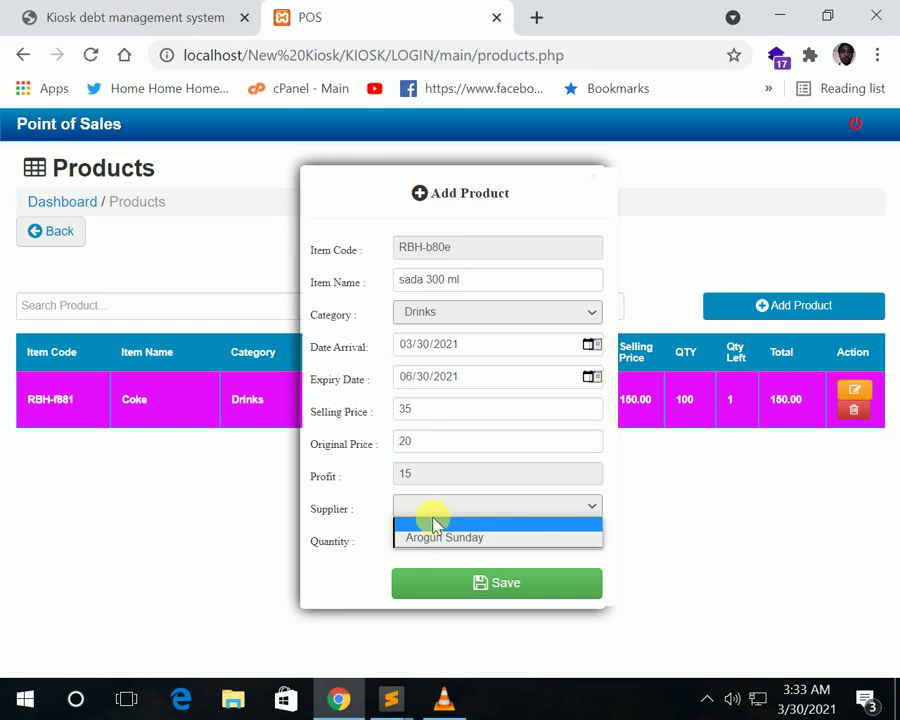
pyautogui.click(447, 538)
pyautogui.click(432, 541)
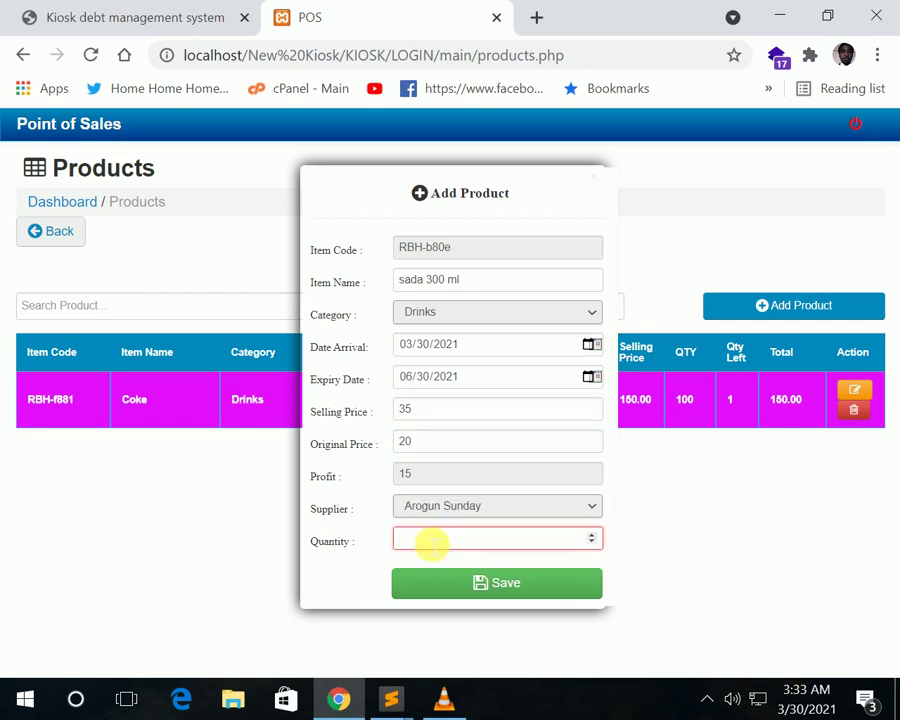
pyautogui.write('200')
pyautogui.click(516, 583)
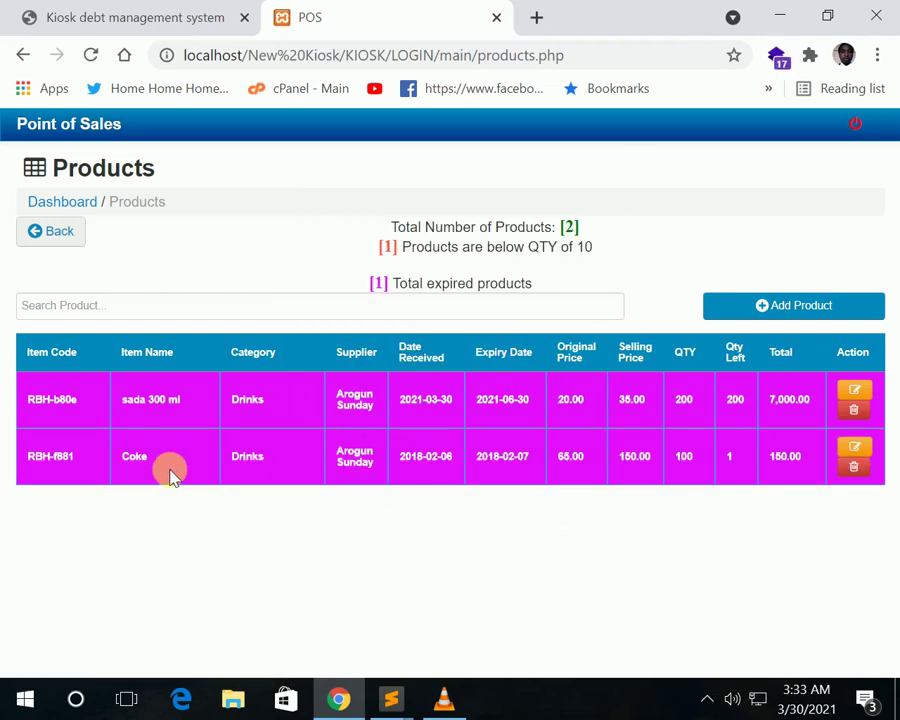
pyautogui.moveTo(20, 464); pyautogui.dragTo(428, 456)
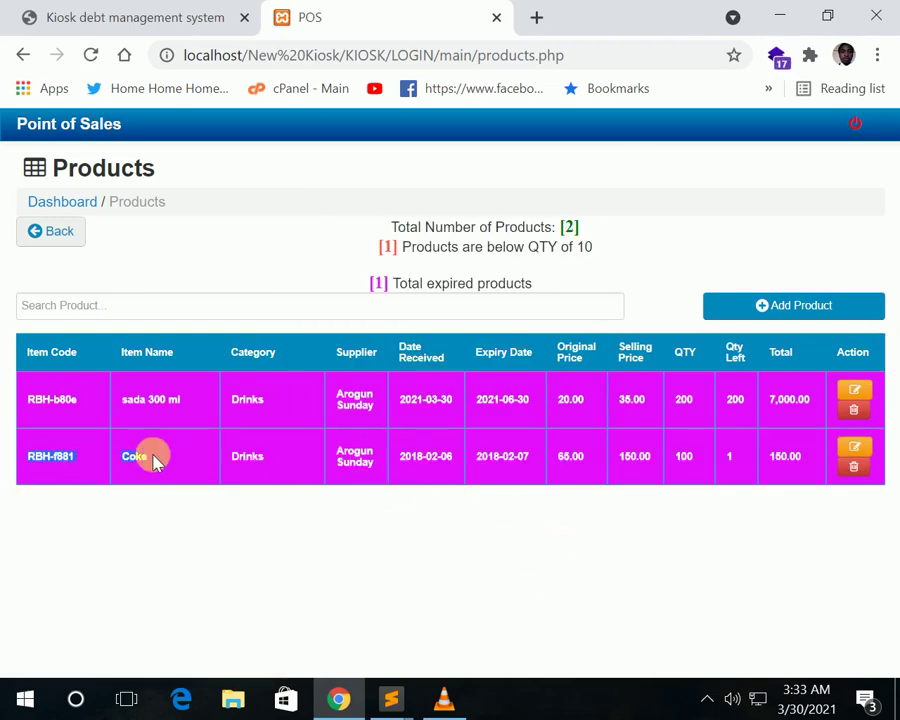
pyautogui.click(247, 526)
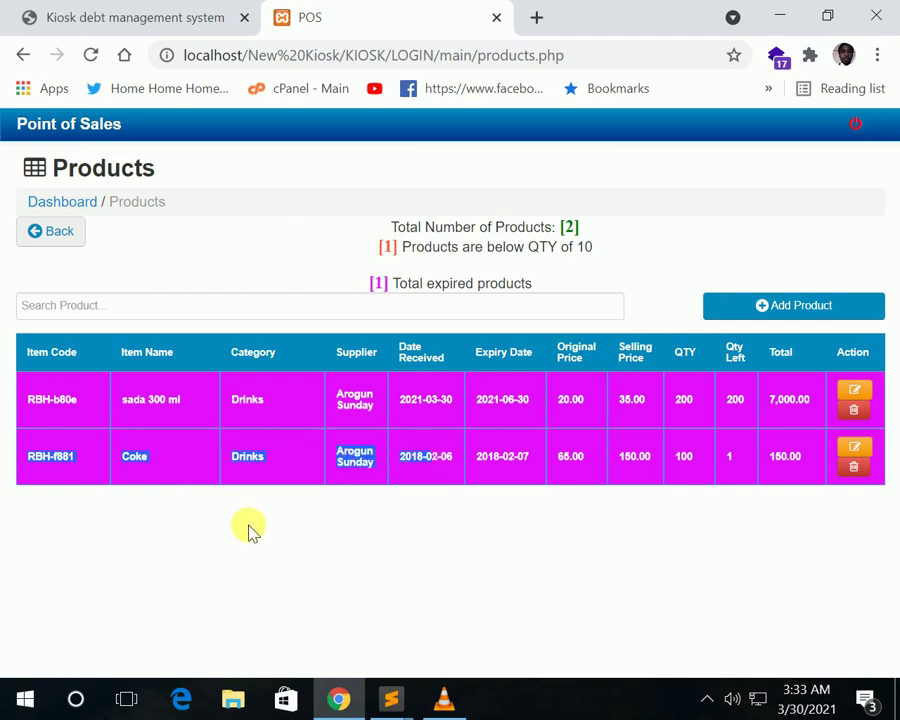
pyautogui.moveTo(24, 396)
pyautogui.mouseDown()
pyautogui.moveTo(117, 405)
pyautogui.moveTo(735, 399)
pyautogui.moveTo(817, 408)
pyautogui.mouseUp()
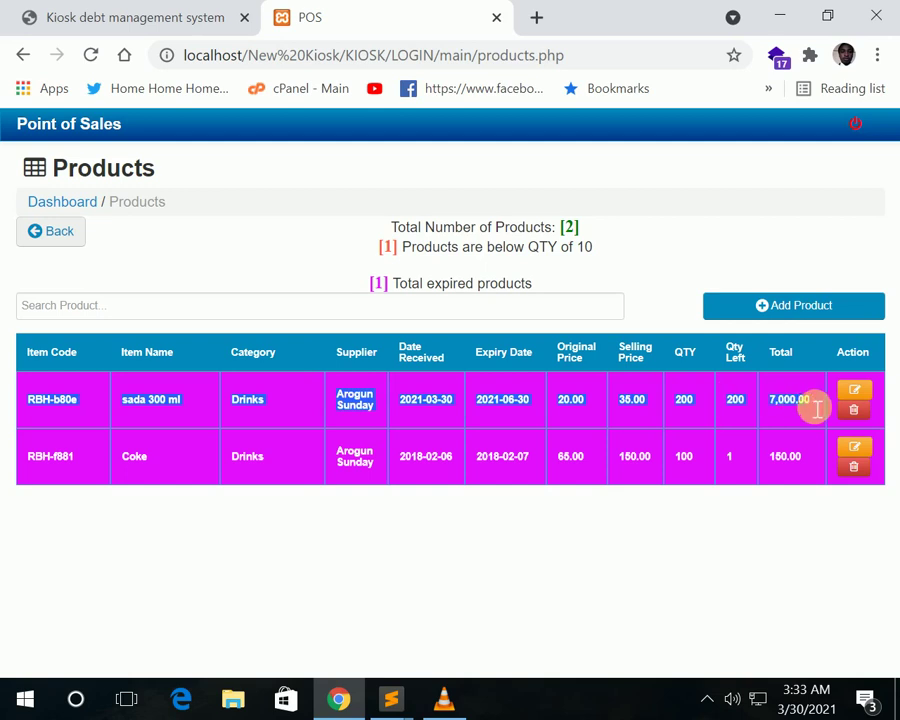
pyautogui.click(705, 412)
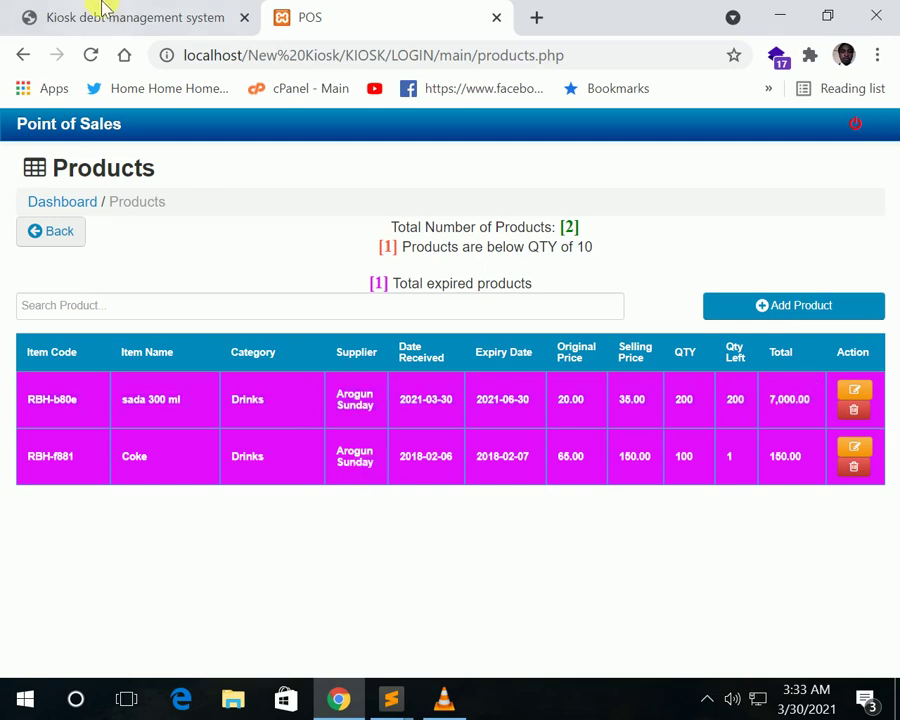
pyautogui.click(855, 389)
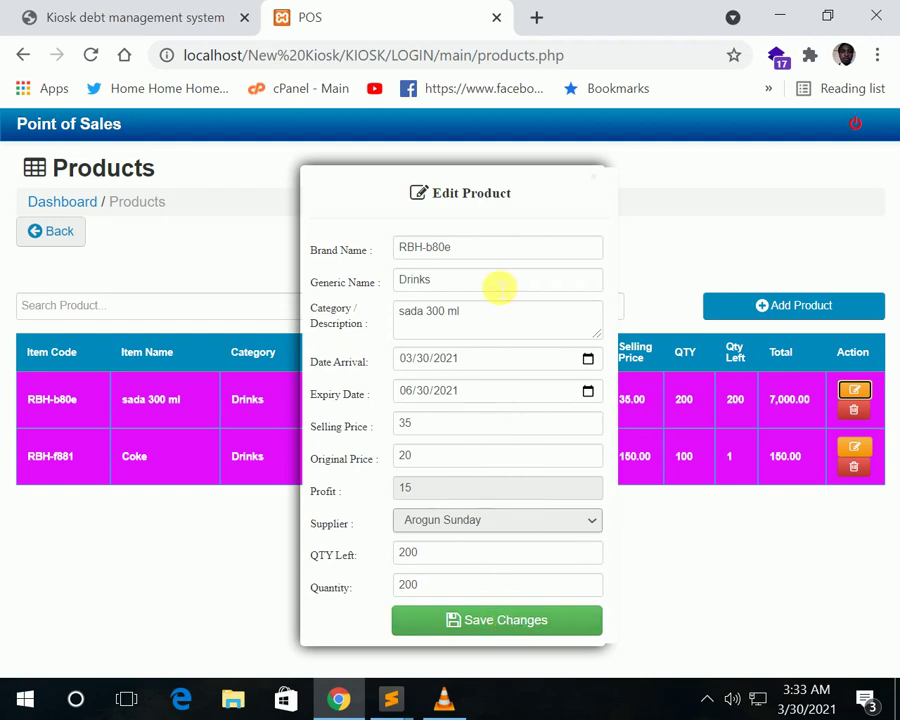
pyautogui.click(593, 177)
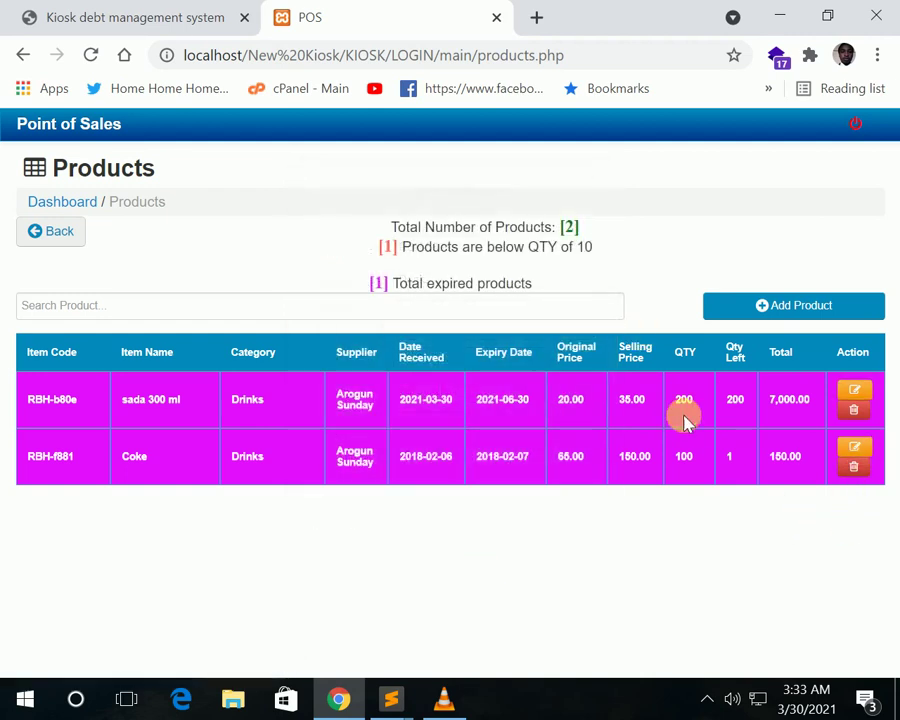
# Step: From the dashboard's Categories page, save a new category 'cakes', then go back to the dashboard
pyautogui.click(68, 202)
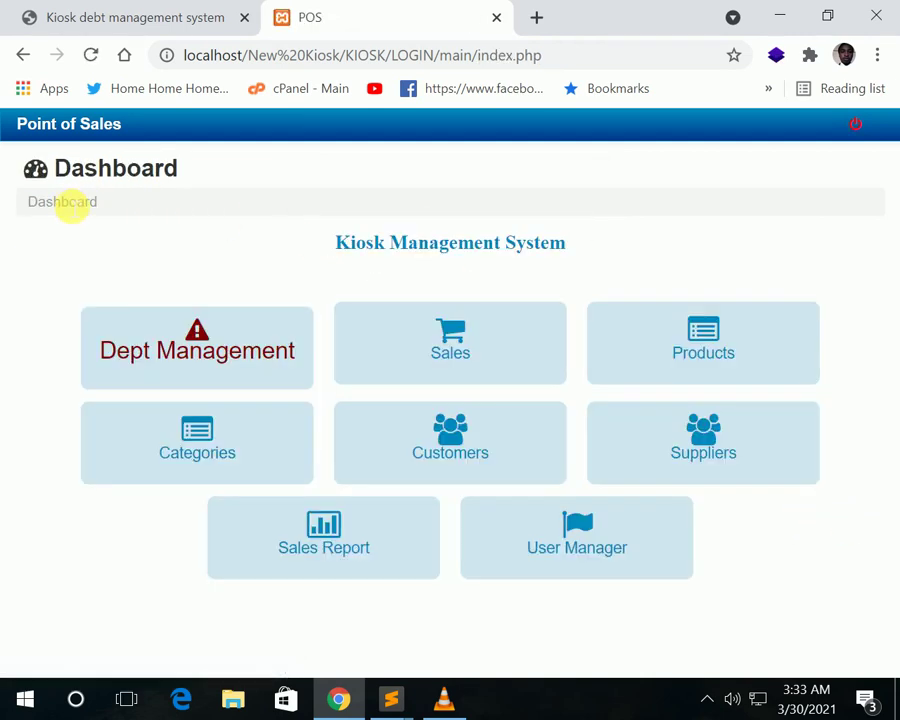
pyautogui.click(175, 468)
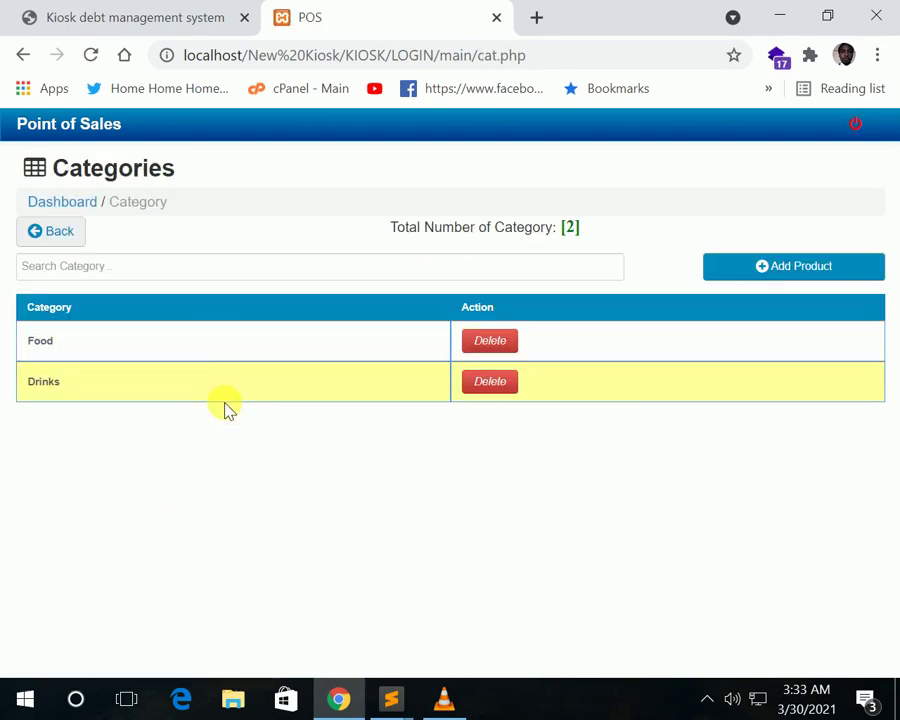
pyautogui.click(750, 265)
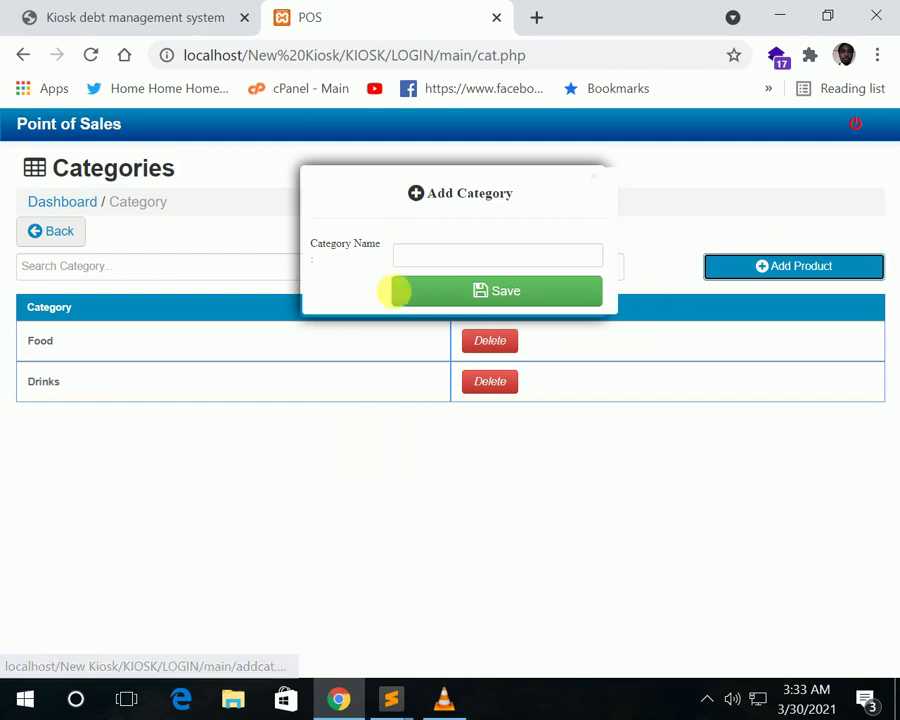
pyautogui.click(424, 258)
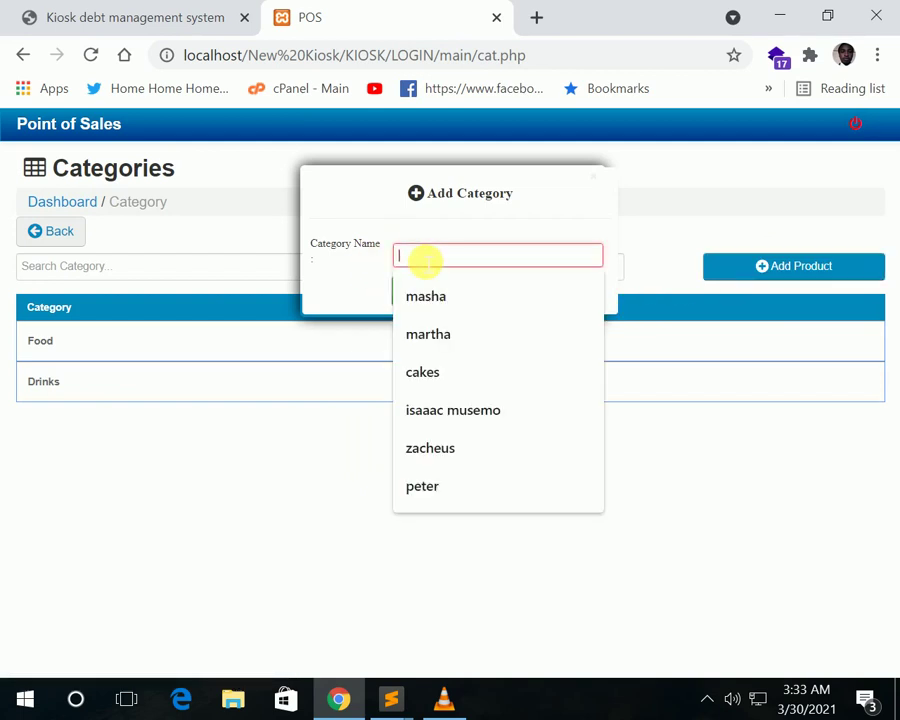
pyautogui.click(436, 372)
pyautogui.click(540, 292)
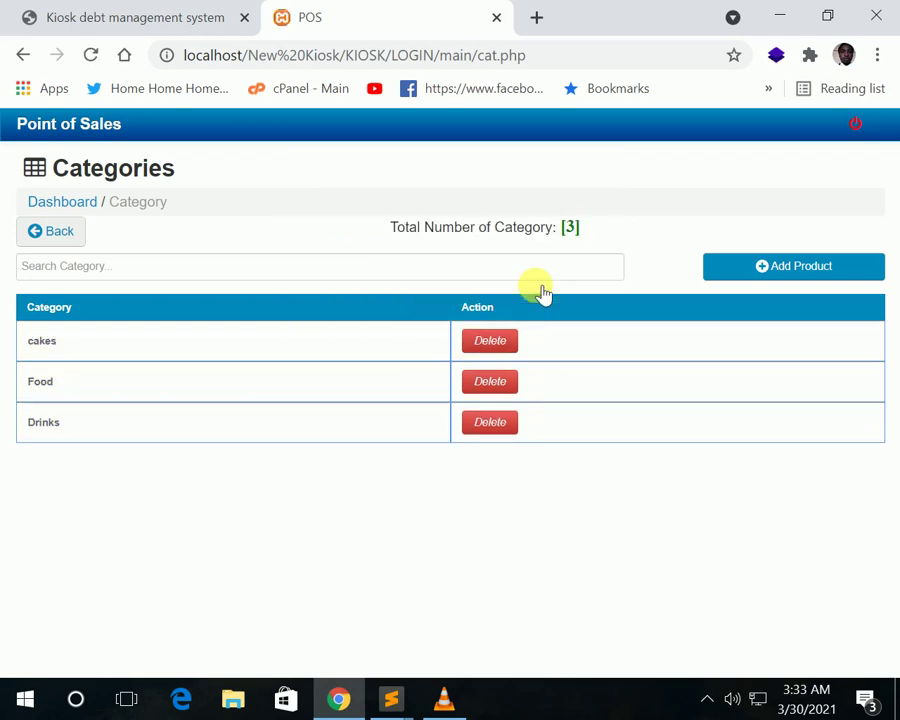
pyautogui.moveTo(60, 341); pyautogui.dragTo(24, 341)
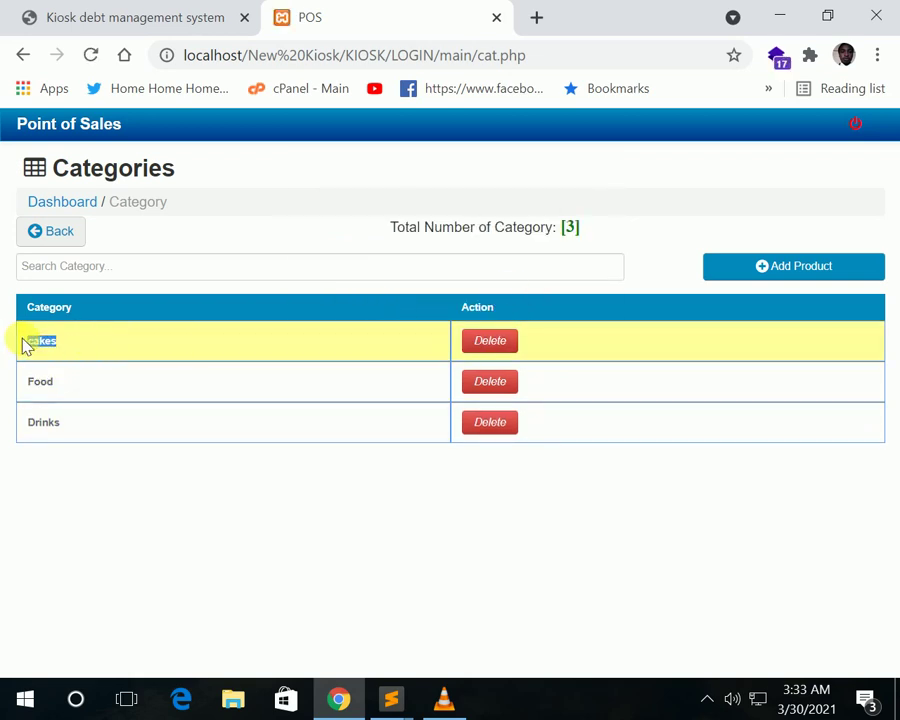
pyautogui.click(60, 238)
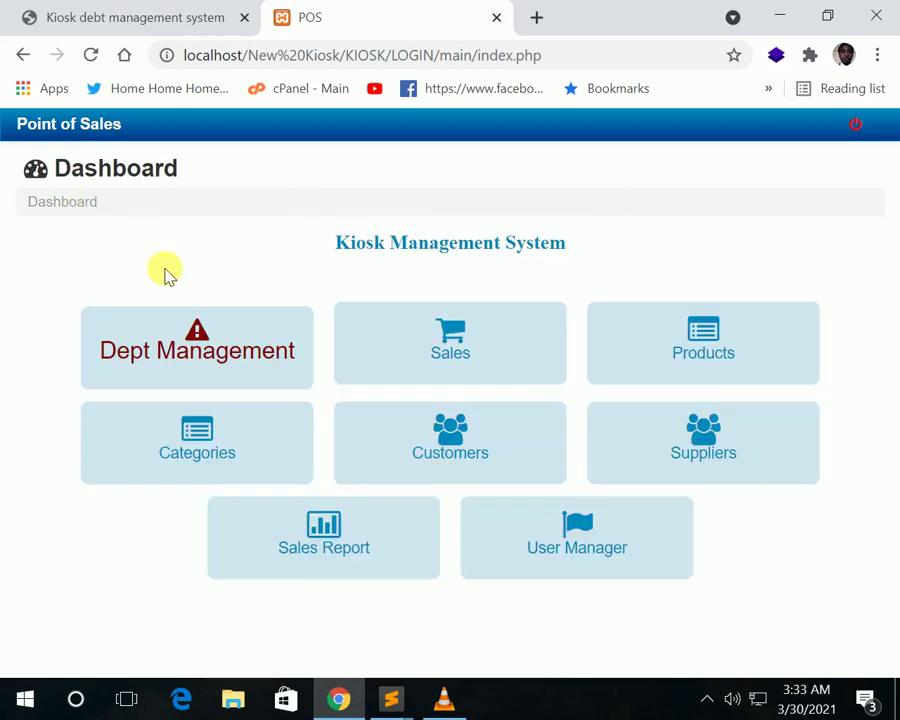
# Step: Start a new customer record with the debtor's full name, address and contact number
pyautogui.click(449, 452)
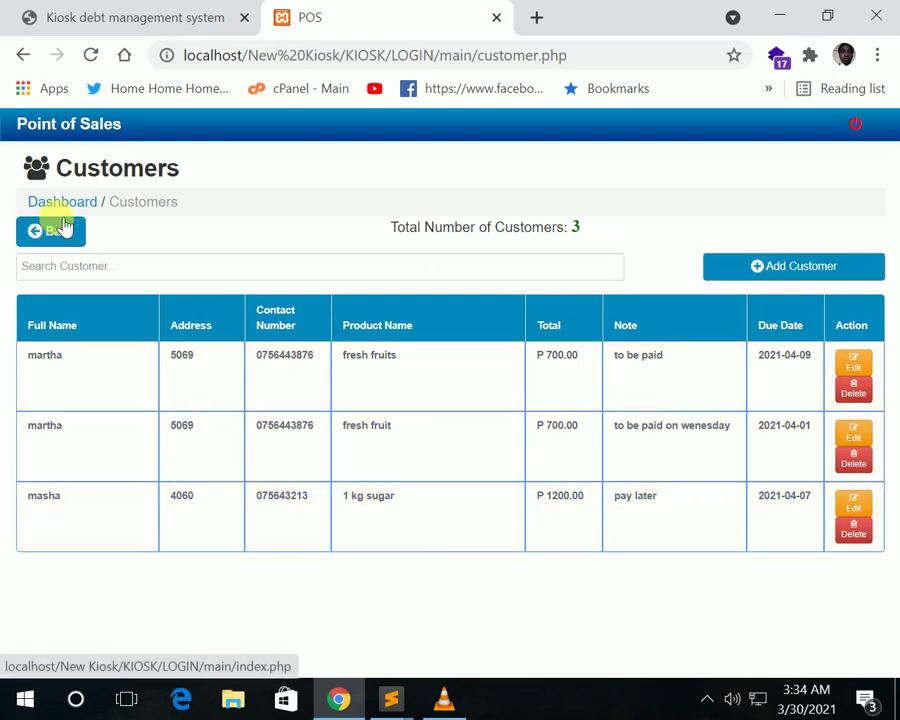
pyautogui.click(772, 267)
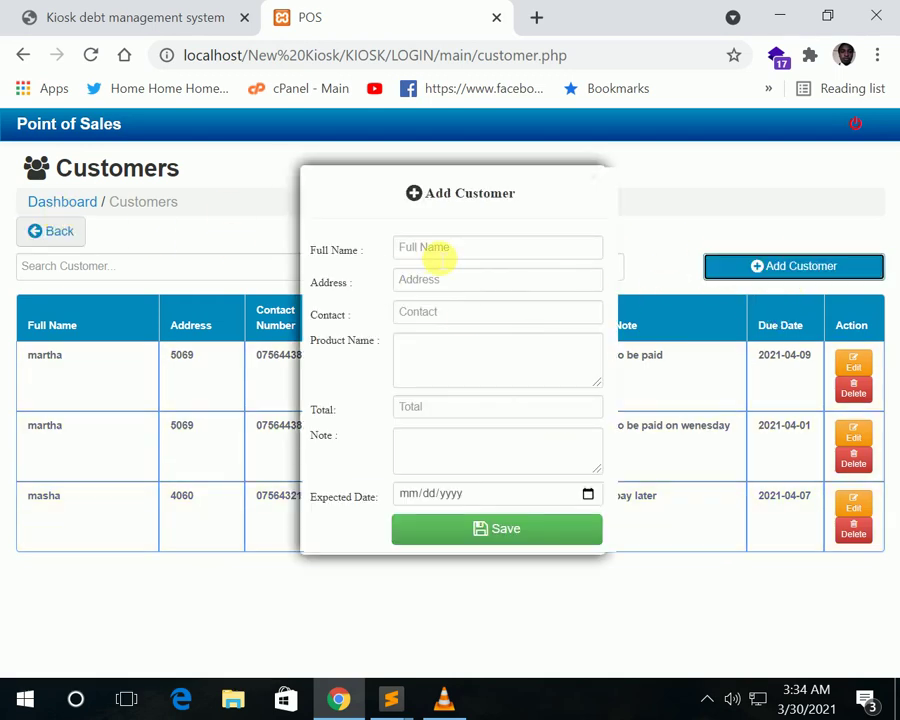
pyautogui.click(434, 251)
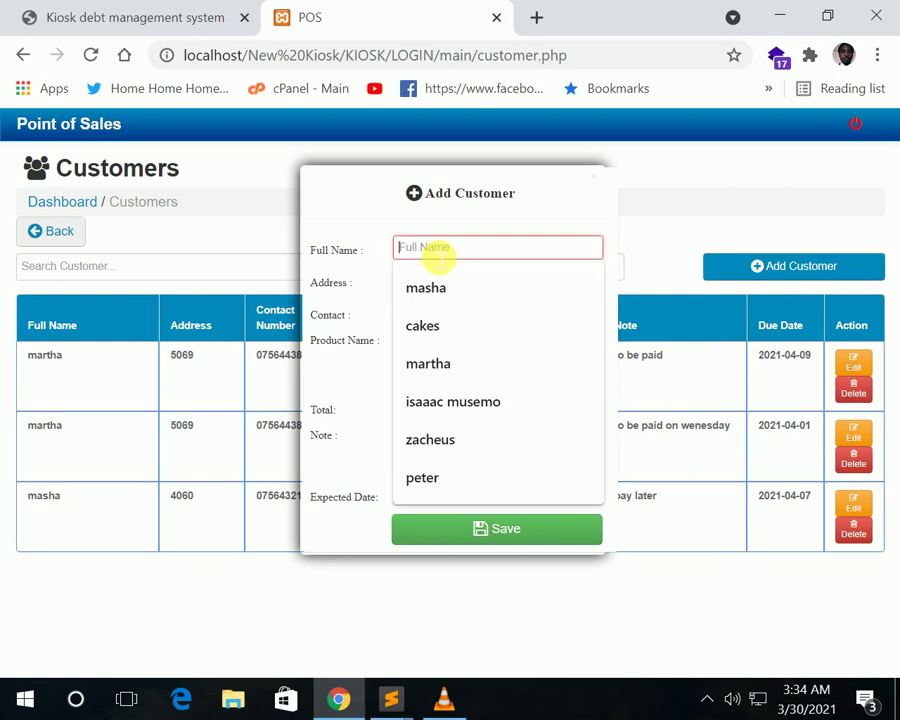
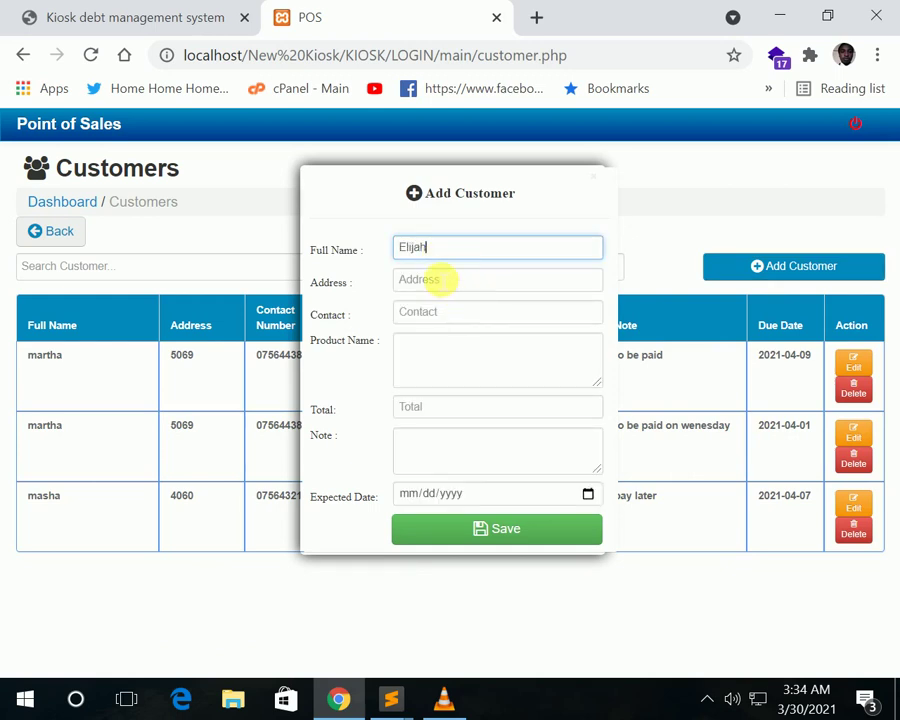
pyautogui.click(439, 279)
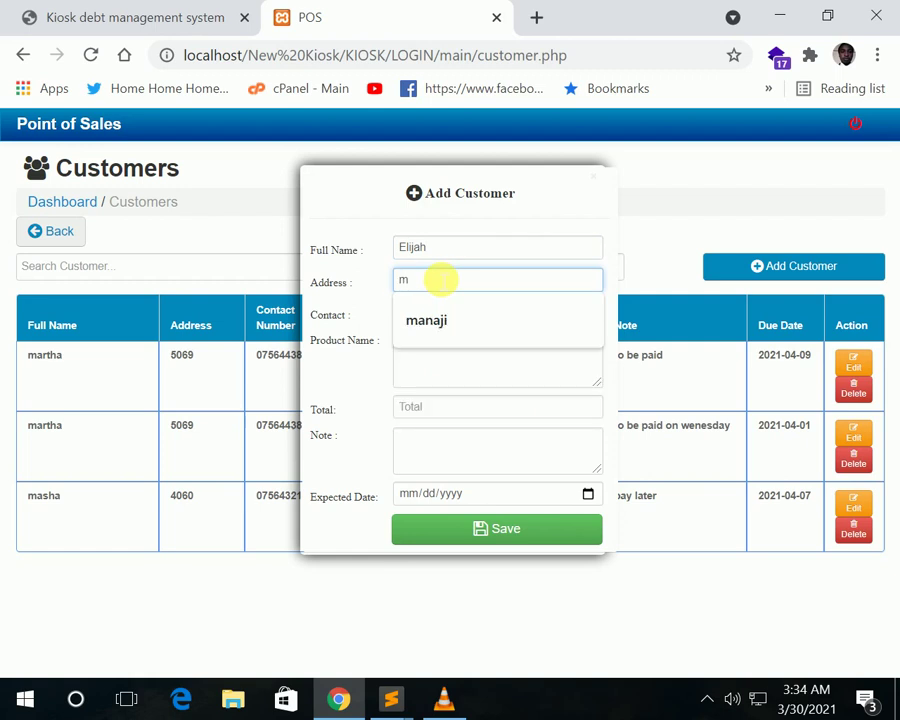
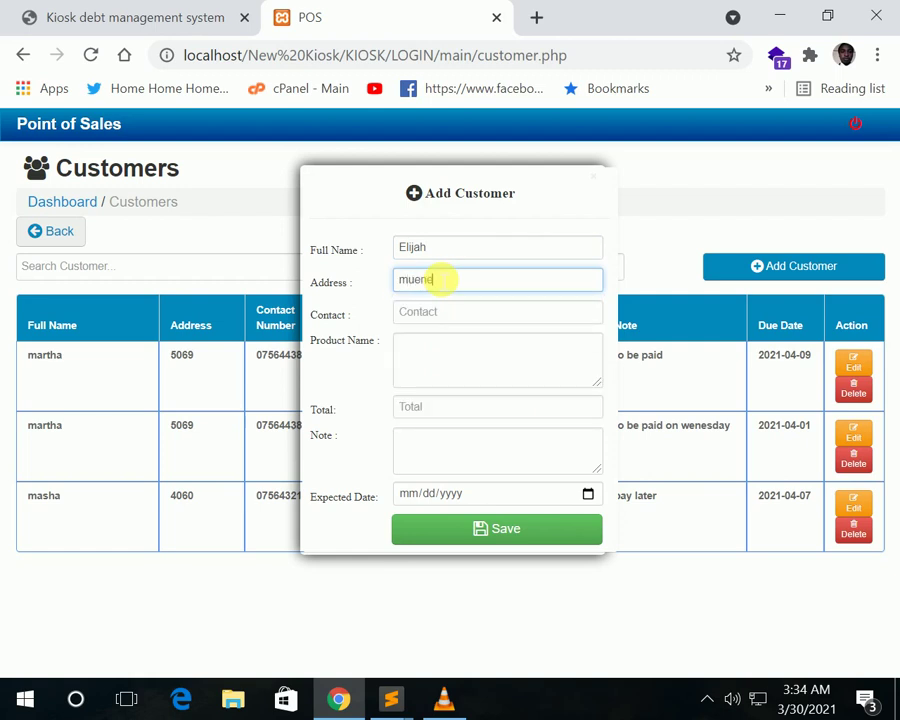
pyautogui.click(437, 314)
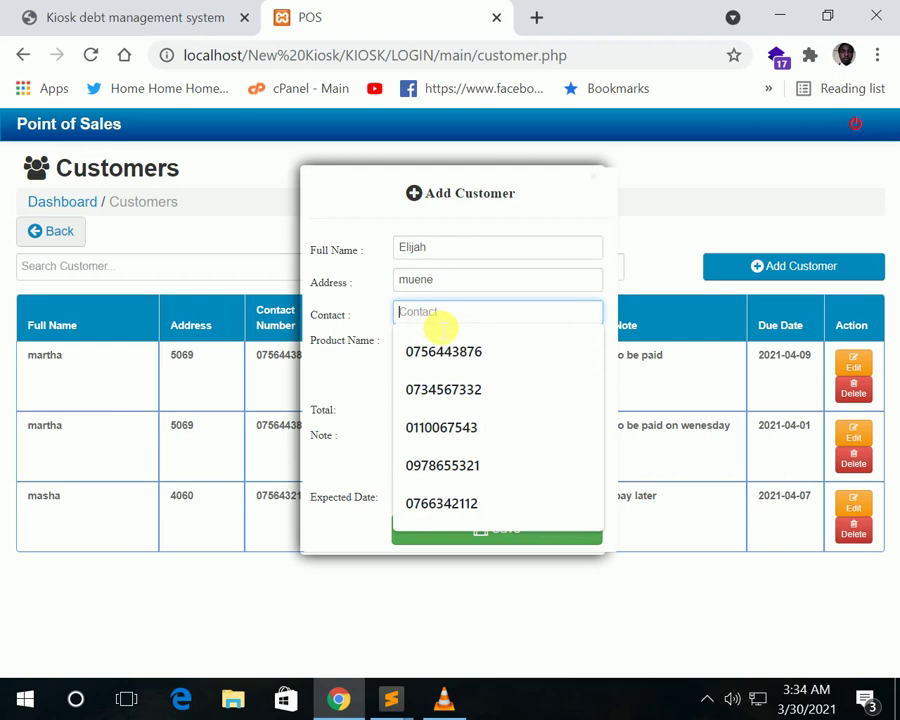
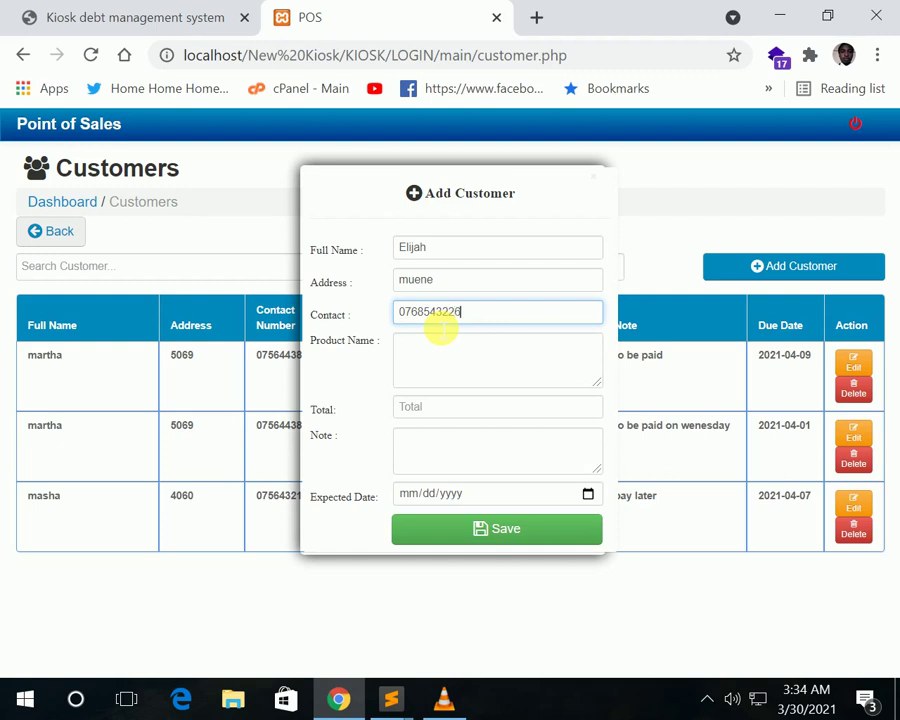
# Step: Enter product sodas, total 700, a note and due date 30 March 2021, save, then open Suppliers
pyautogui.click(446, 356)
pyautogui.write('sodas')
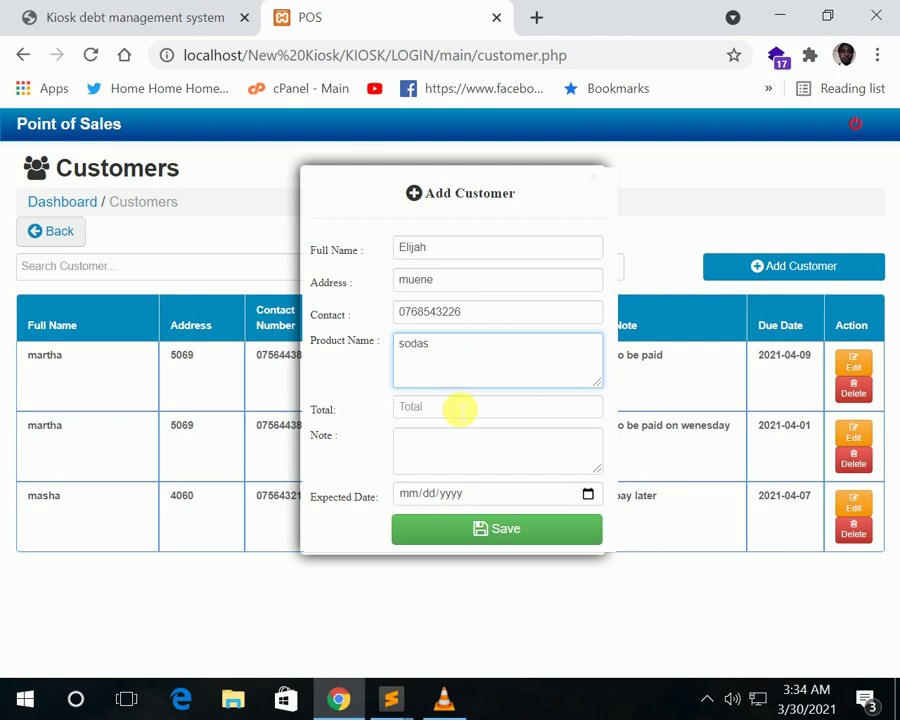
pyautogui.click(458, 408)
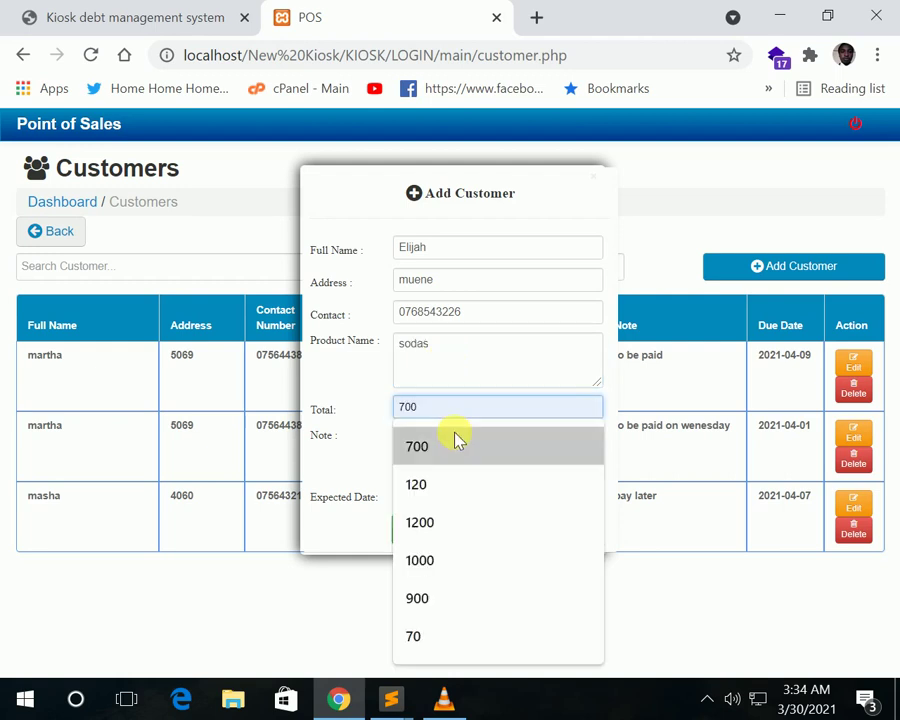
pyautogui.click(460, 442)
pyautogui.click(462, 452)
pyautogui.write('good condition')
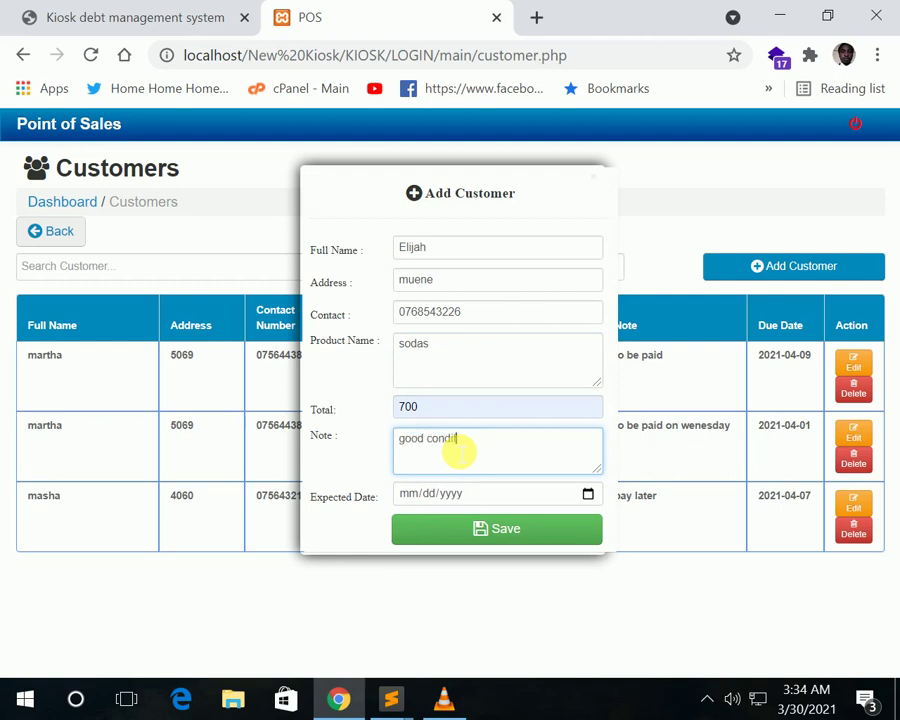
pyautogui.click(588, 493)
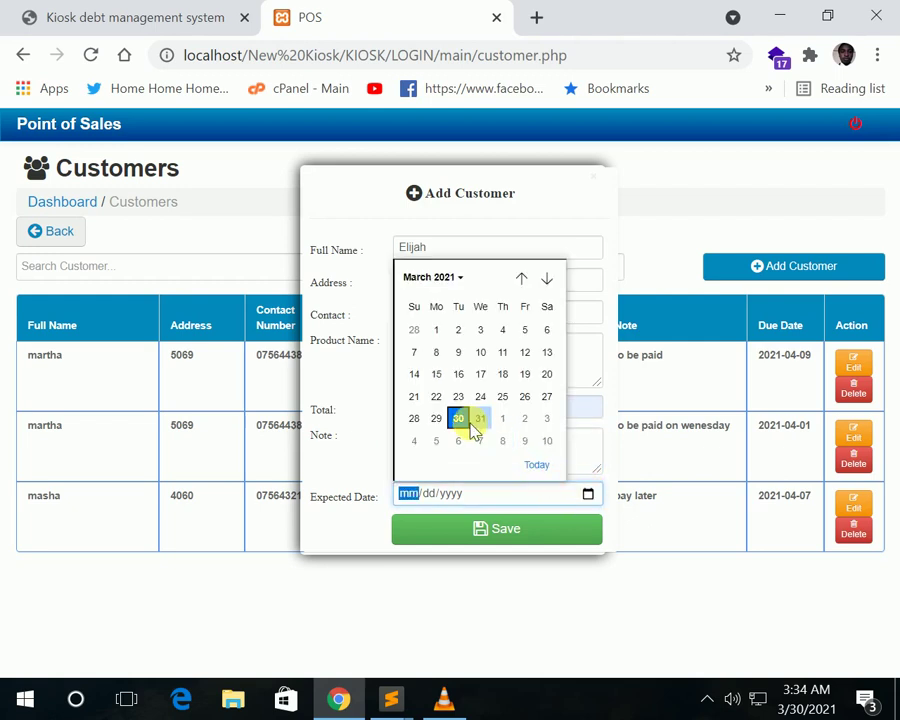
pyautogui.click(460, 418)
pyautogui.click(515, 538)
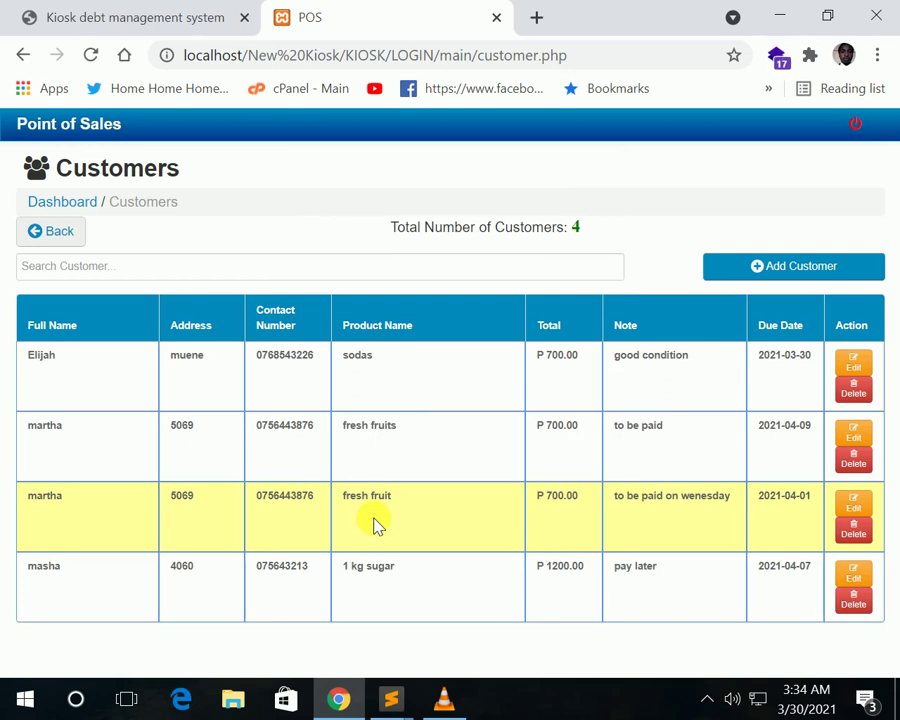
pyautogui.click(68, 234)
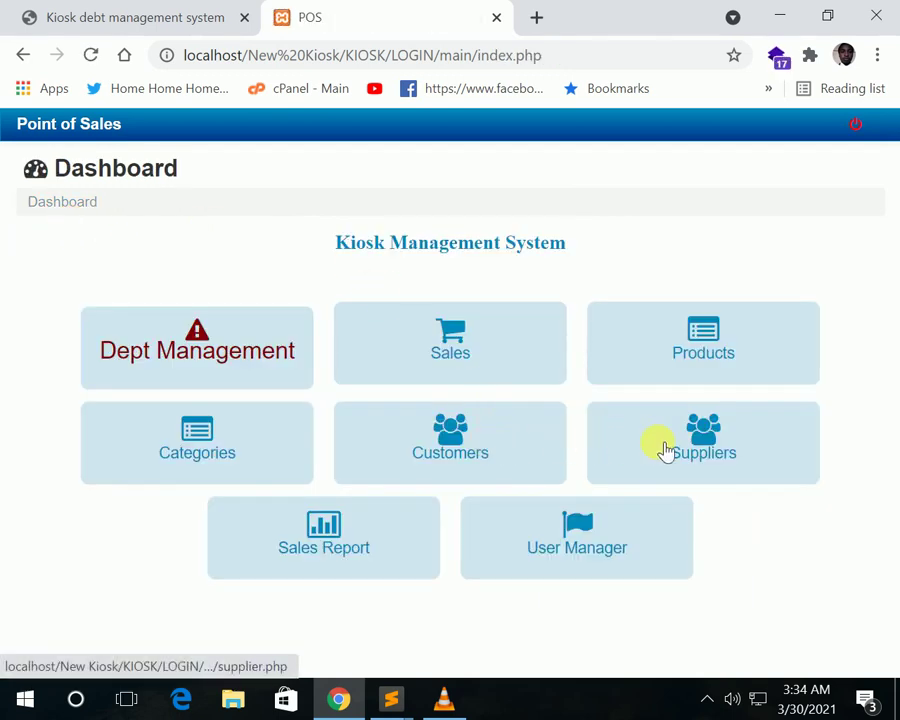
pyautogui.click(668, 452)
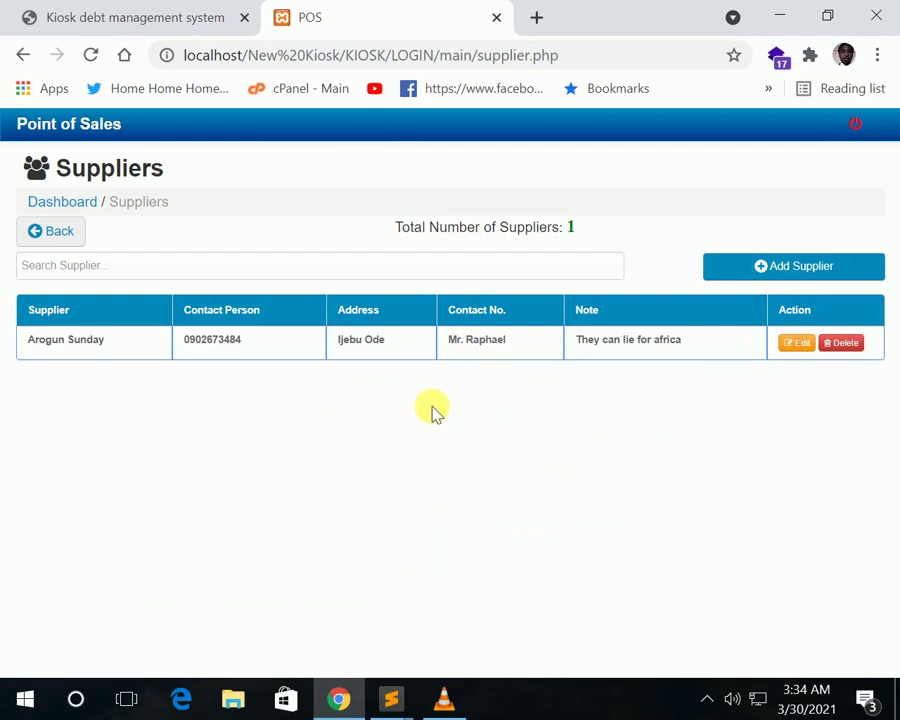
# Step: Add the drinks supplier from Ol kalou with name, address, contact person, number and note, then save
pyautogui.click(786, 268)
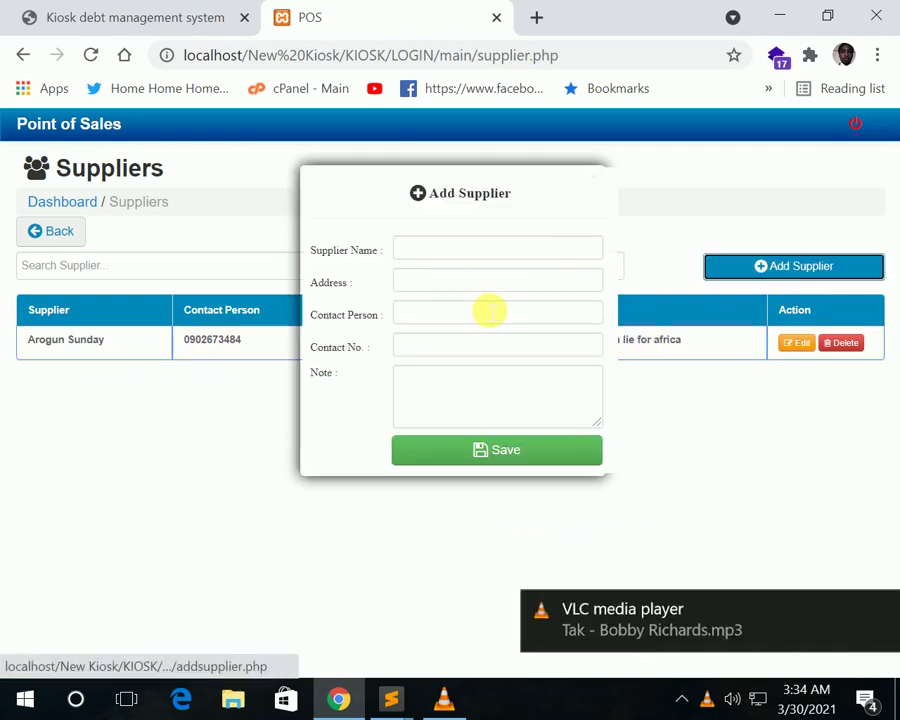
pyautogui.click(428, 250)
pyautogui.click(445, 293)
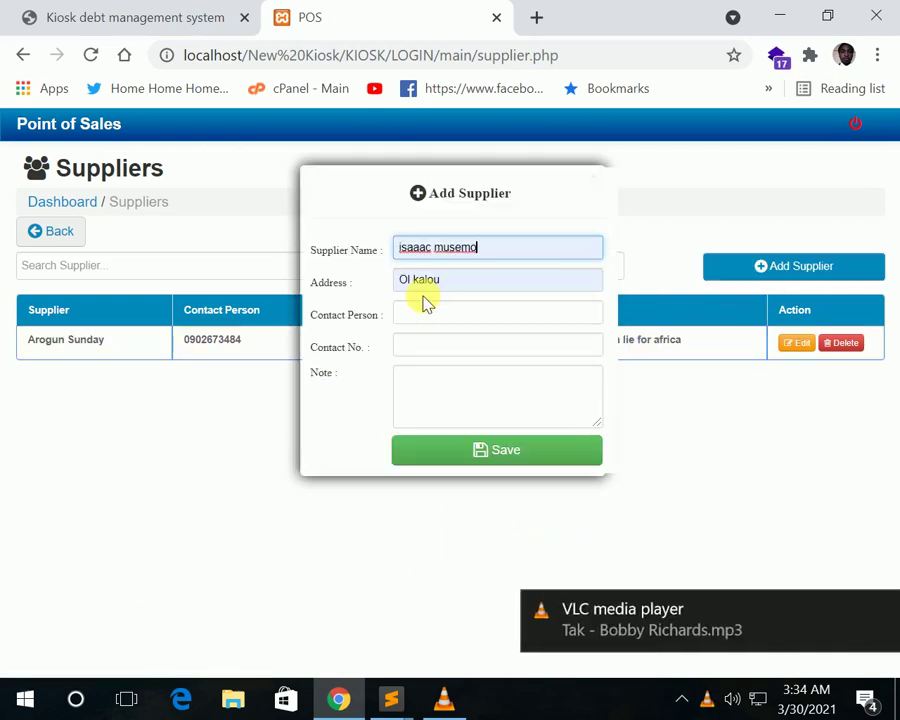
pyautogui.click(430, 314)
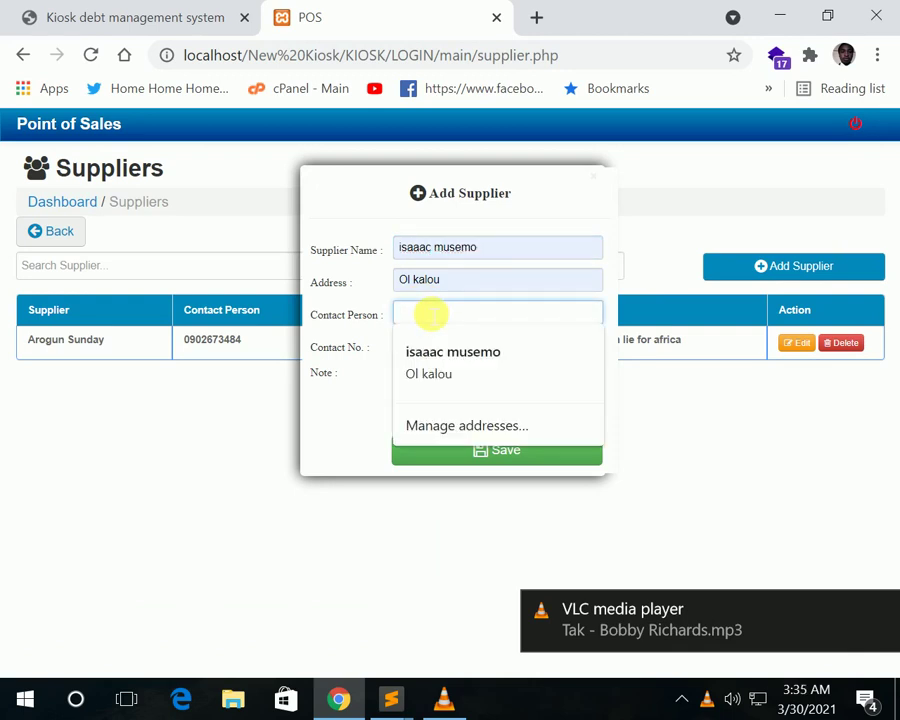
pyautogui.click(442, 354)
pyautogui.click(430, 347)
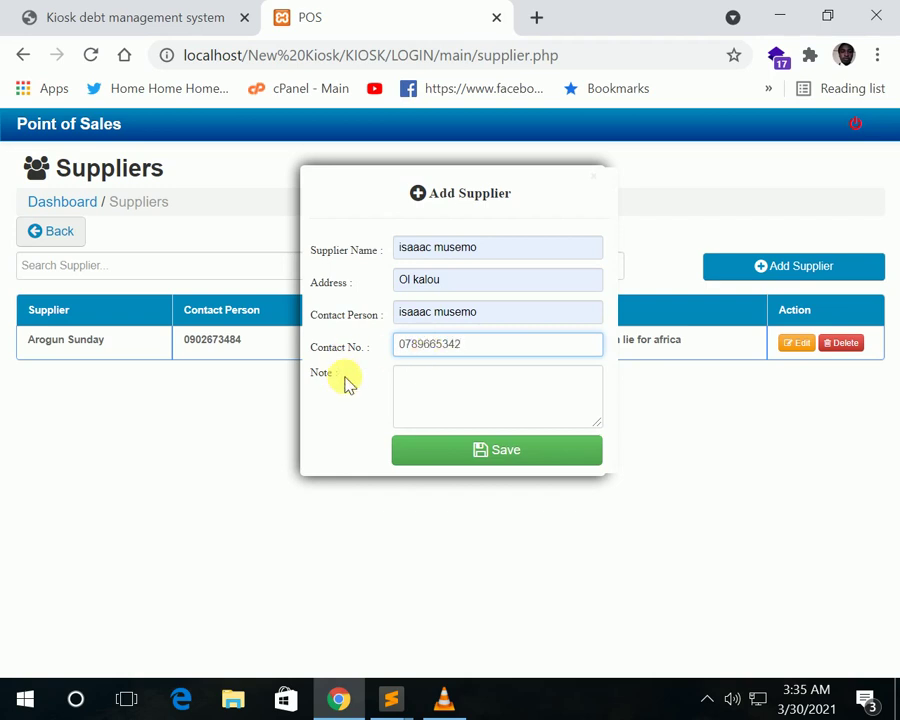
pyautogui.click(426, 395)
pyautogui.write('supplier of drinks')
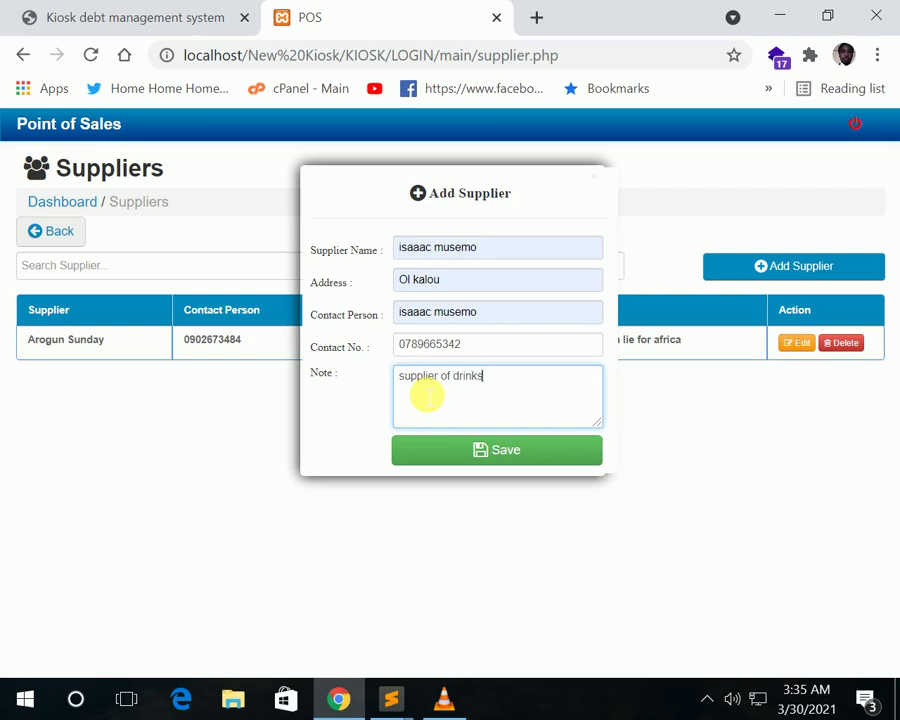
pyautogui.click(490, 447)
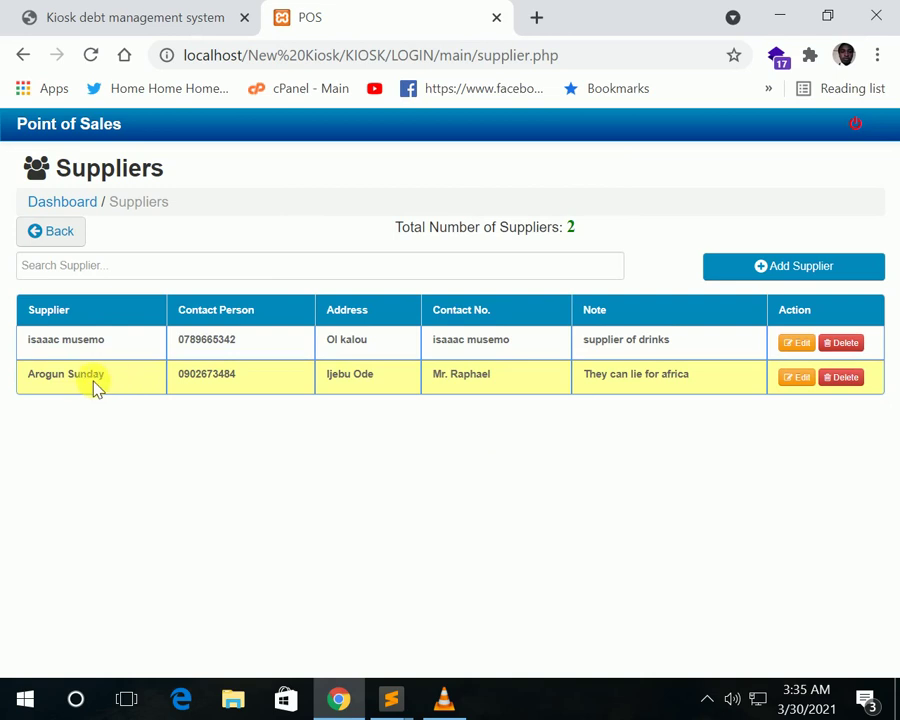
# Step: Check the new supplier row in the Suppliers table, then return to the dashboard
pyautogui.moveTo(30, 344); pyautogui.dragTo(695, 355)
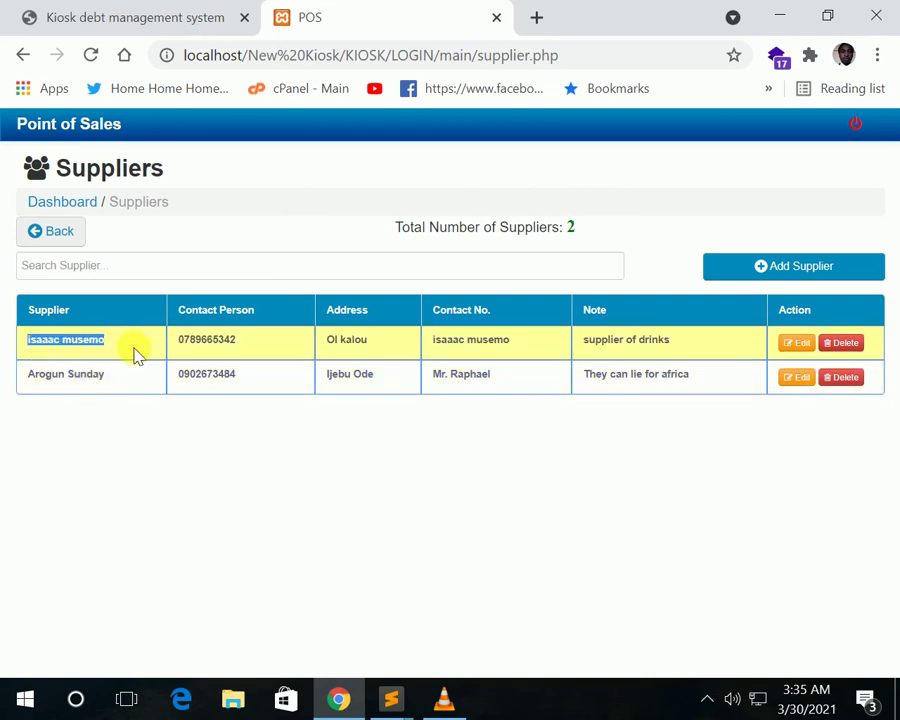
pyautogui.click(665, 360)
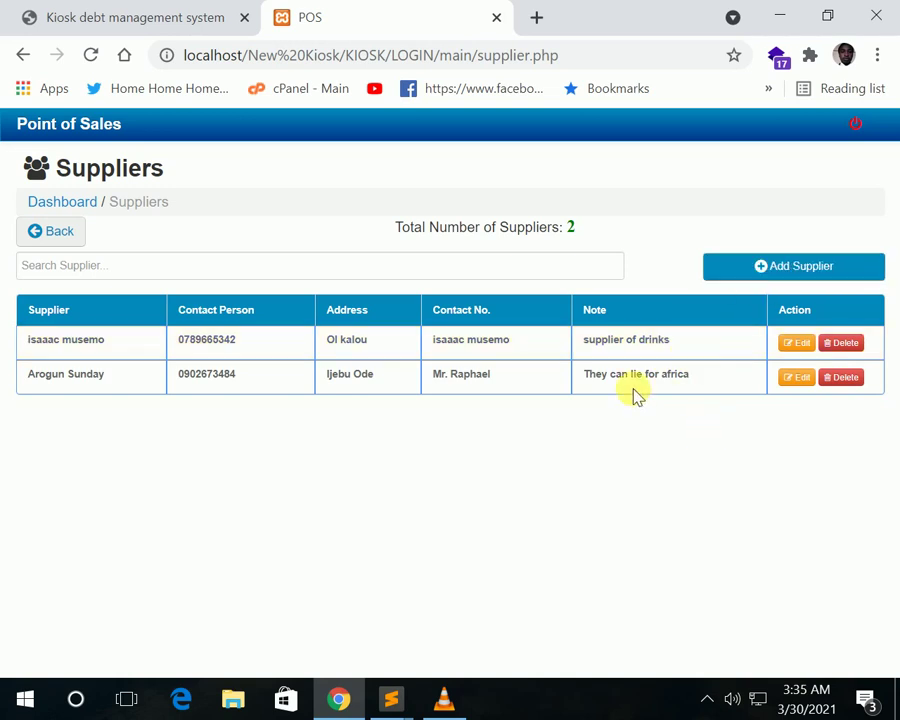
pyautogui.click(63, 201)
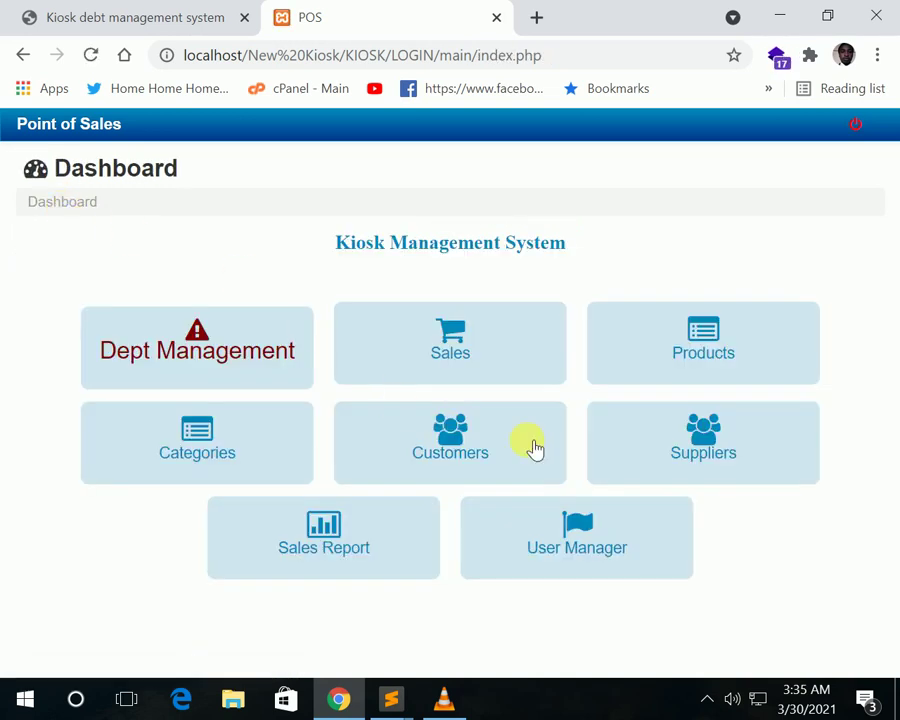
# Step: Run the sales report from 03/13/2021 to 03/30/2021
pyautogui.click(325, 553)
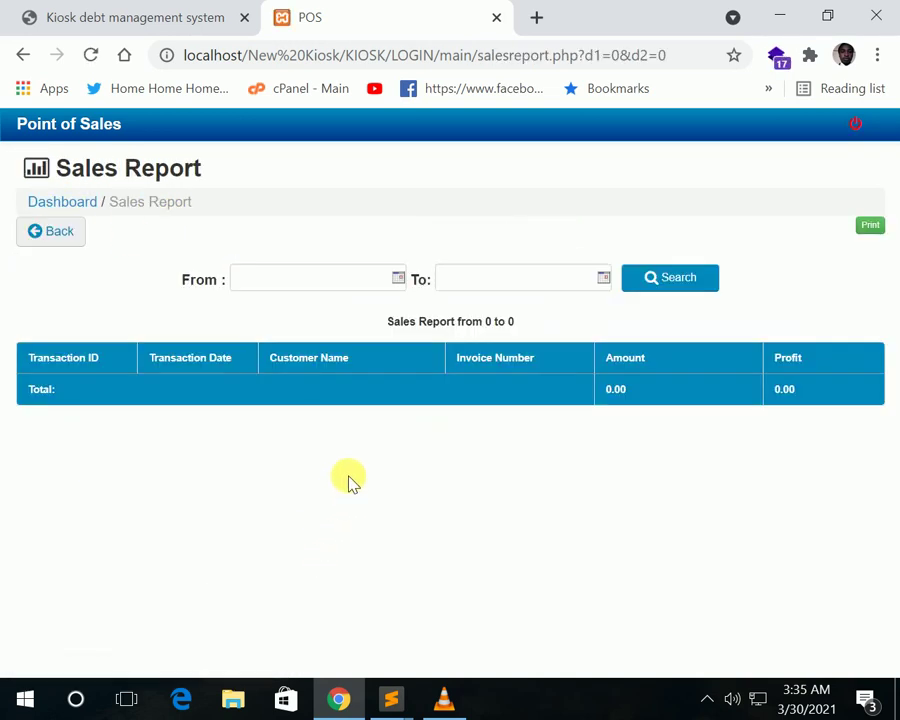
pyautogui.click(396, 284)
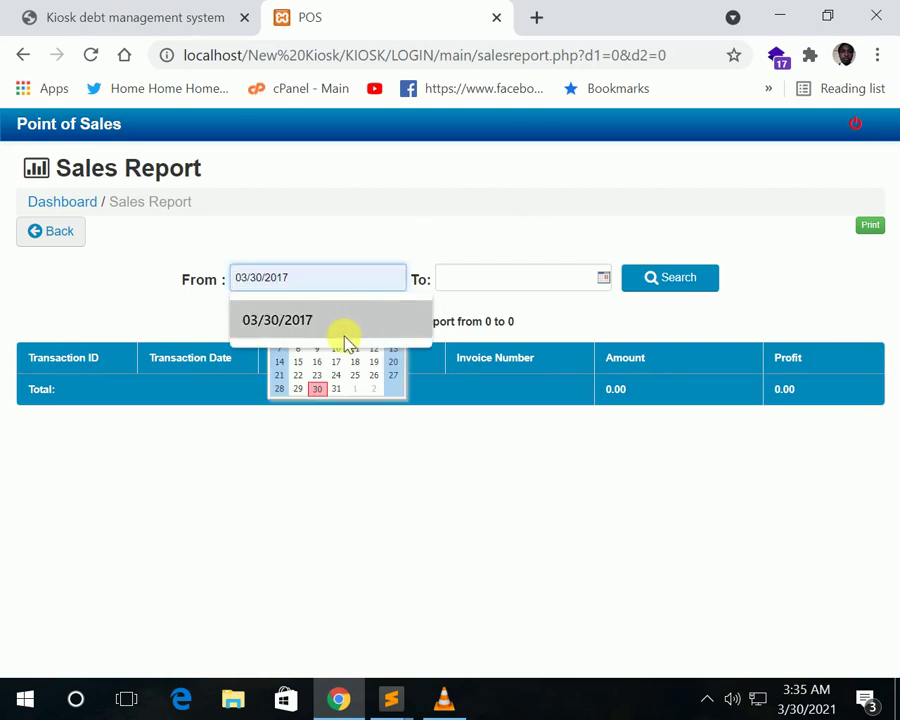
pyautogui.click(272, 324)
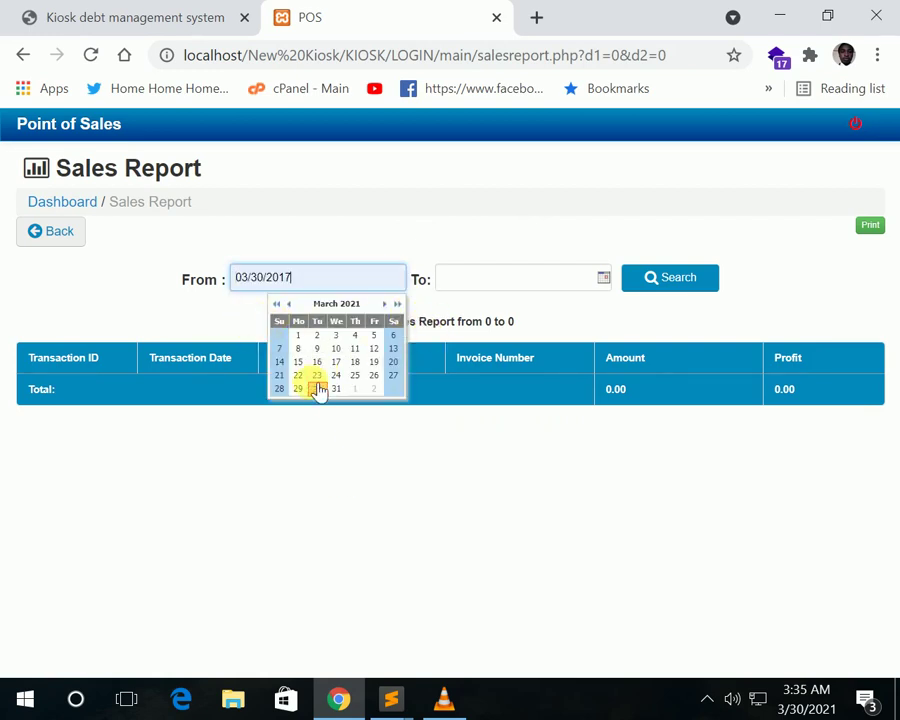
pyautogui.click(394, 348)
pyautogui.click(598, 282)
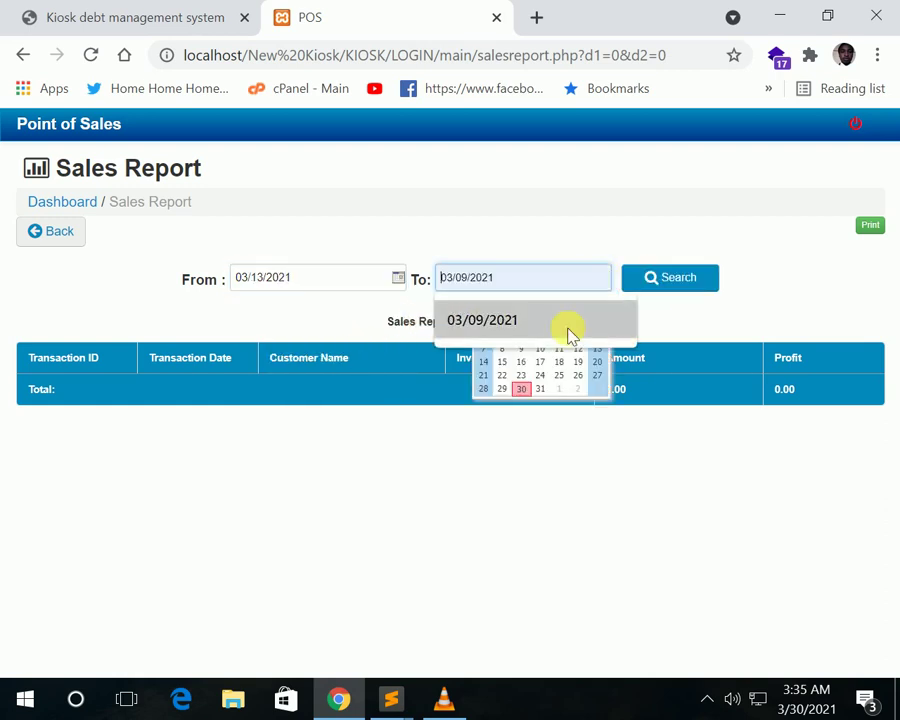
pyautogui.click(523, 390)
pyautogui.click(668, 277)
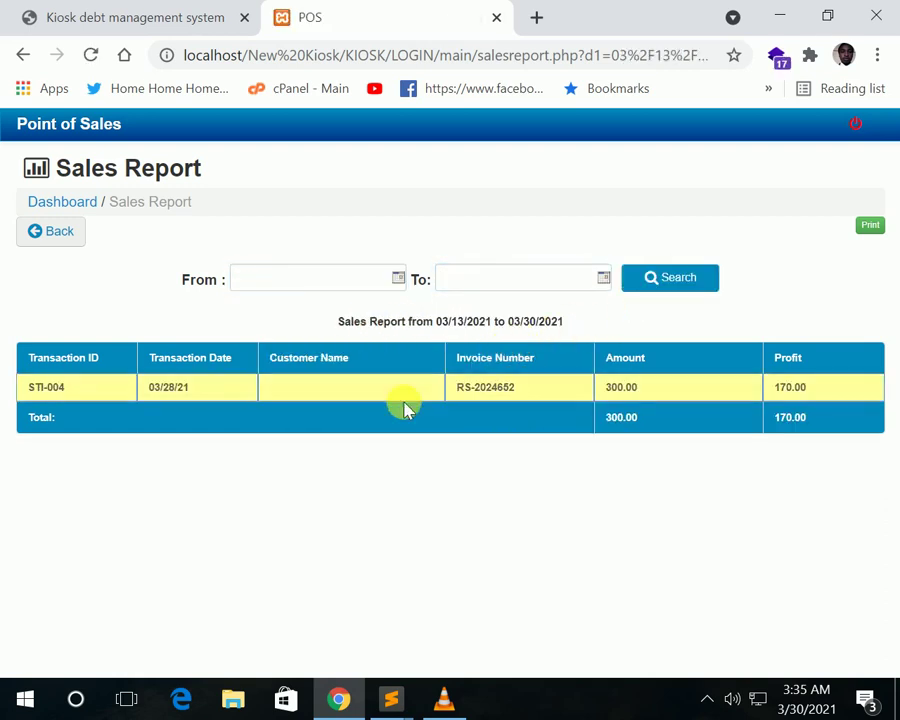
# Step: Check the STI-004 sale worth 300.00 and open the printable report
pyautogui.moveTo(24, 392); pyautogui.dragTo(818, 393)
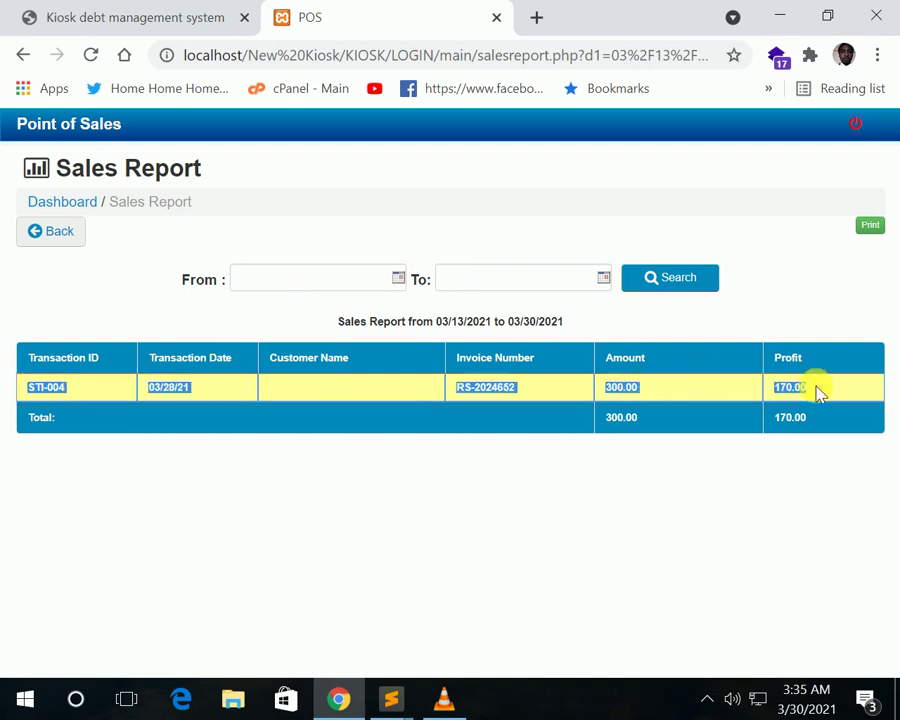
pyautogui.click(624, 398)
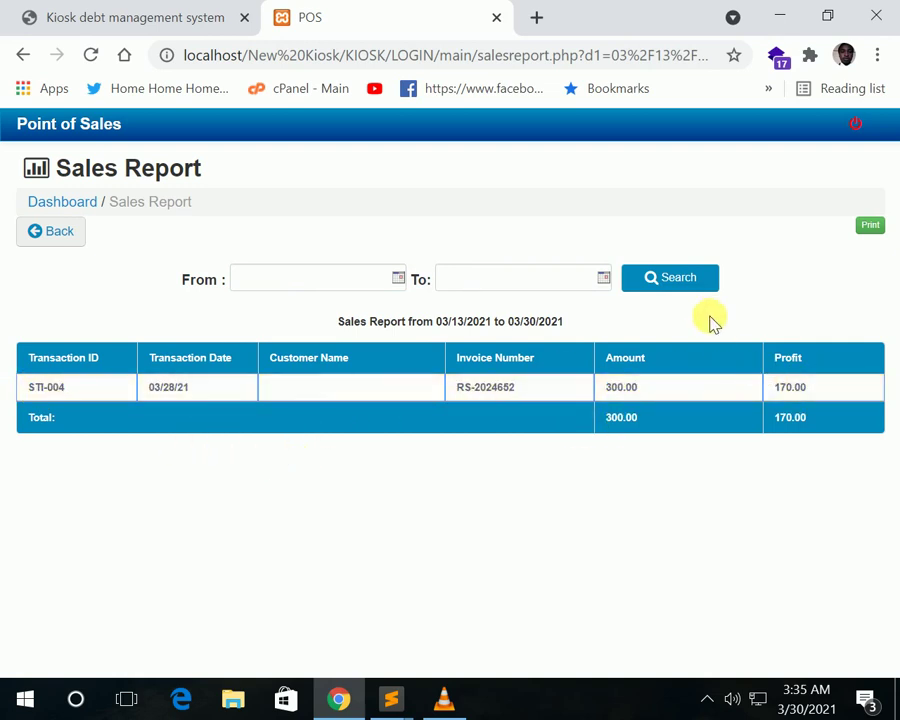
pyautogui.click(870, 228)
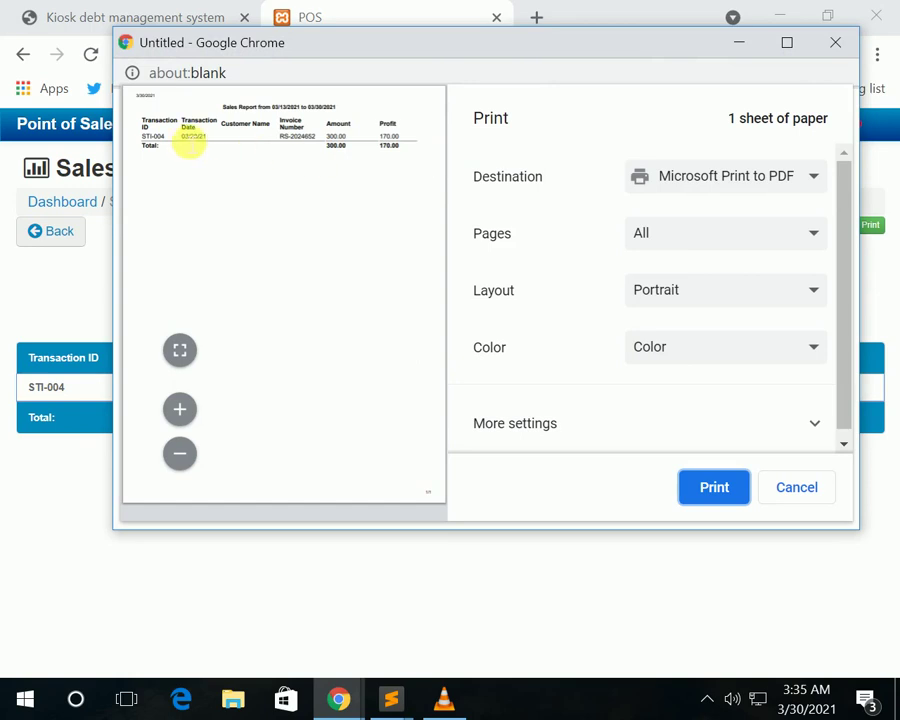
# Step: Cancel printing and close the printable report popup, back on the Sales Report page
pyautogui.click(826, 488)
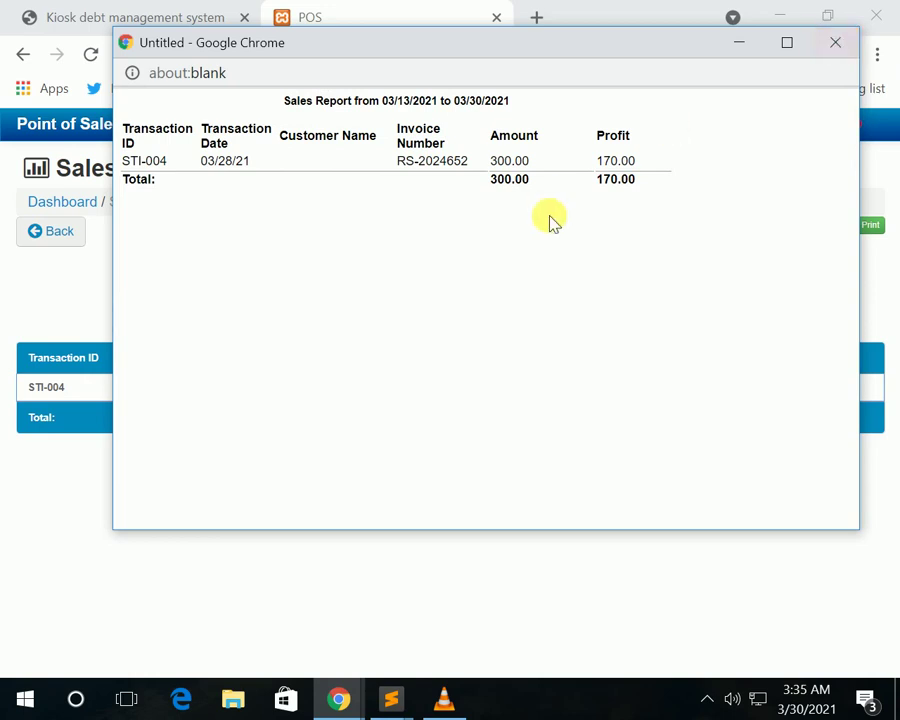
pyautogui.moveTo(551, 221); pyautogui.dragTo(647, 187)
pyautogui.moveTo(255, 183); pyautogui.dragTo(162, 160)
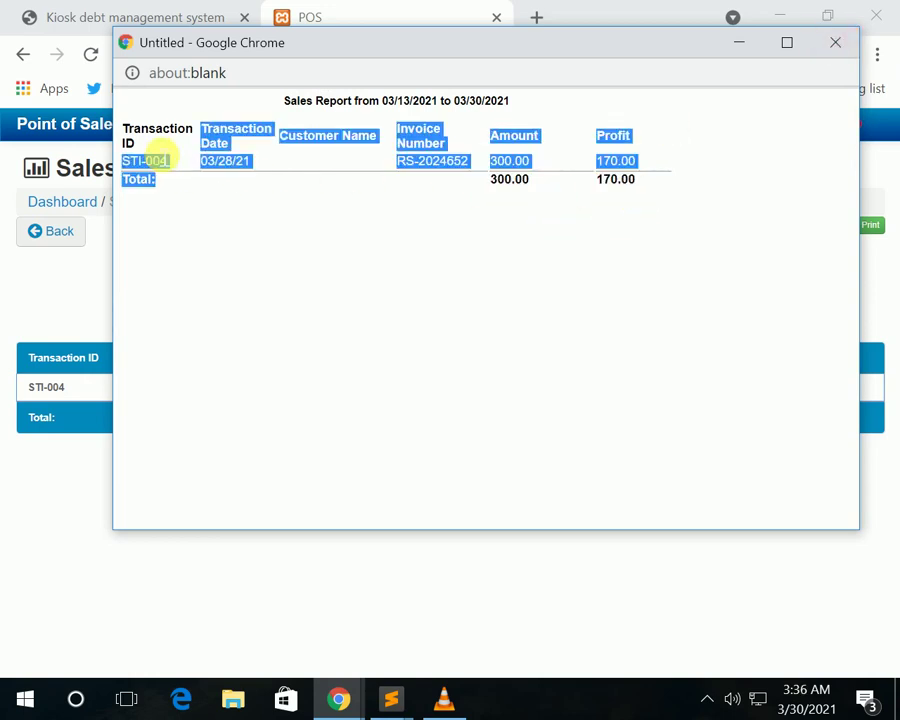
pyautogui.click(460, 247)
pyautogui.click(836, 42)
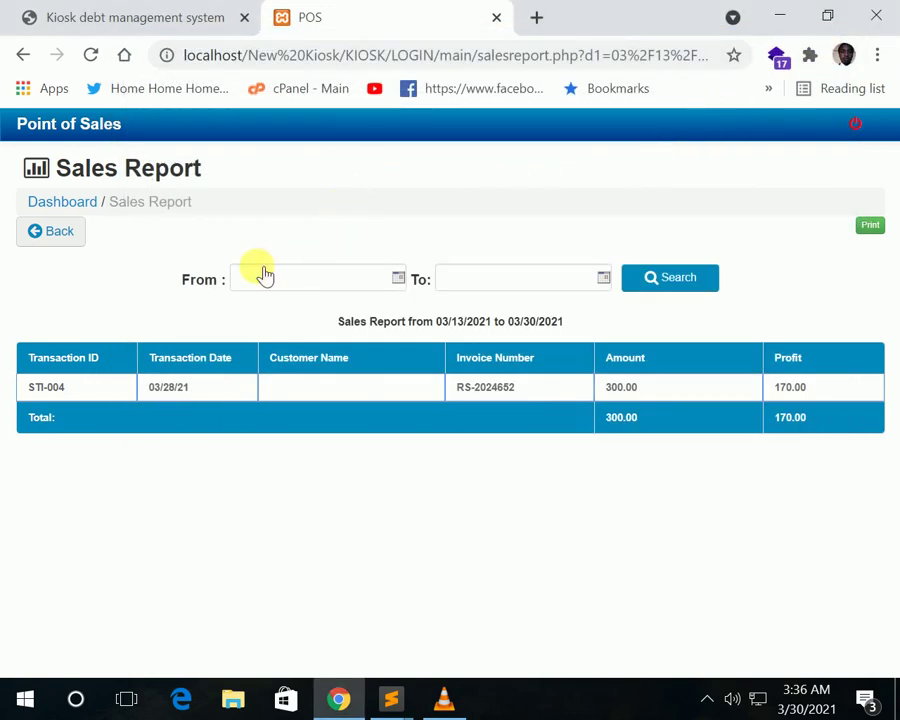
# Step: Go to User Manager and review its three users: two Cashiers and one admin
pyautogui.click(60, 203)
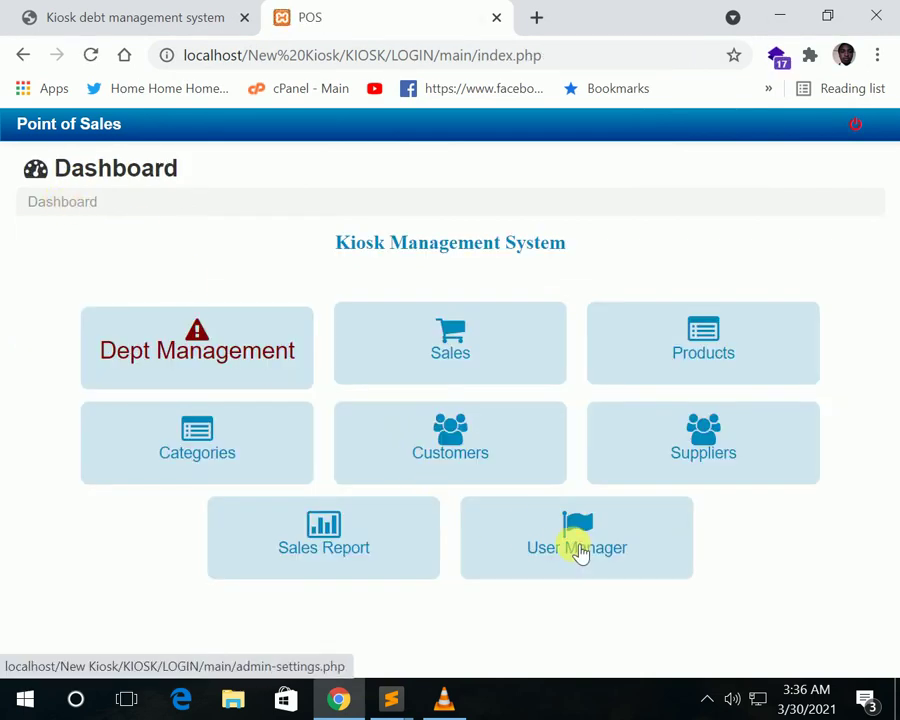
pyautogui.click(580, 553)
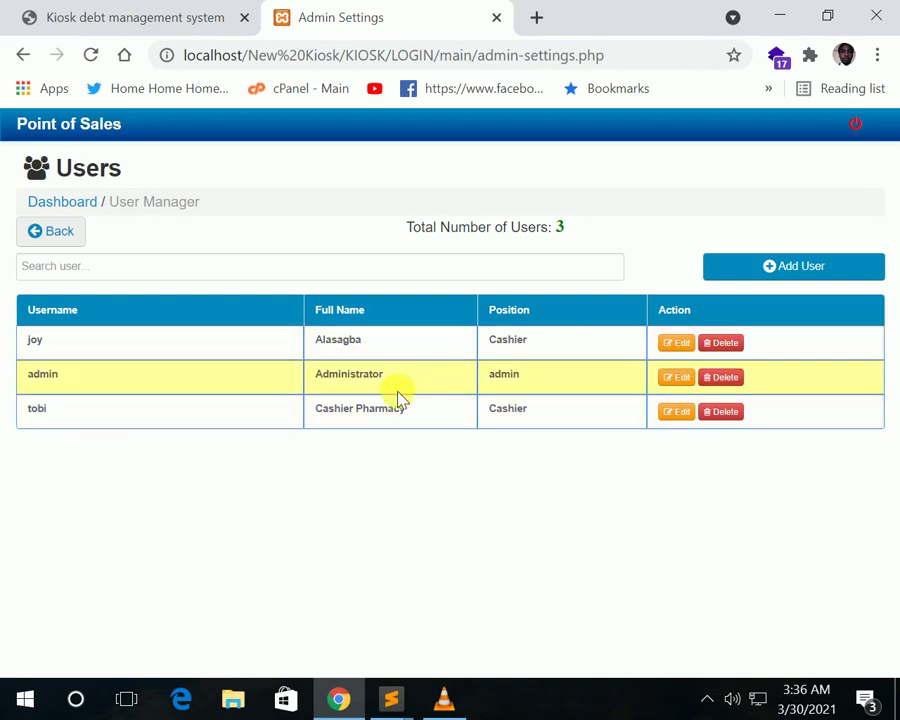
pyautogui.moveTo(548, 349); pyautogui.dragTo(490, 345)
pyautogui.doubleClick(507, 418)
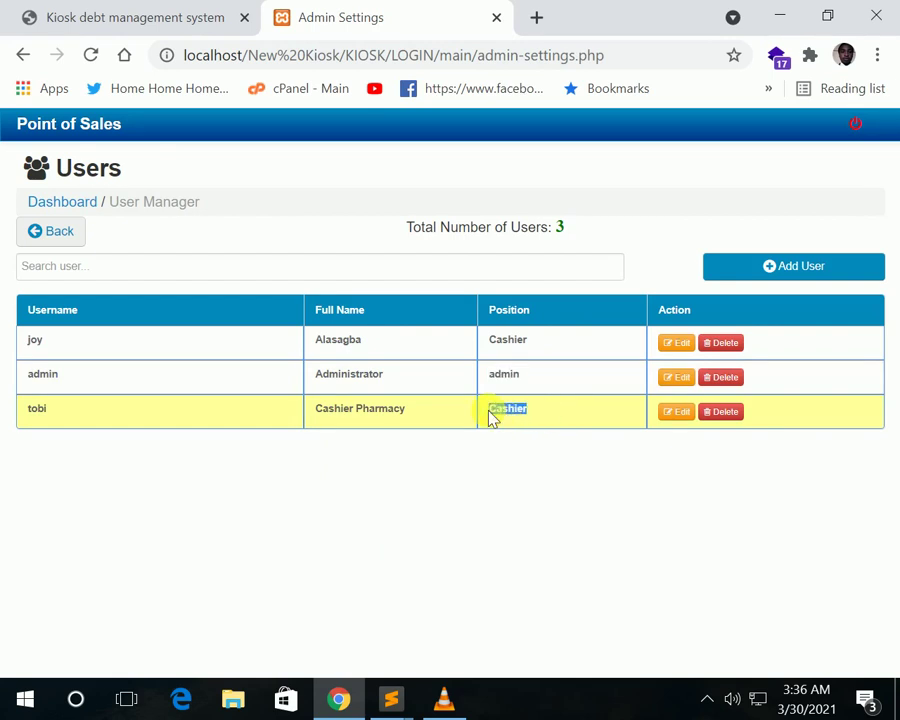
pyautogui.click(526, 467)
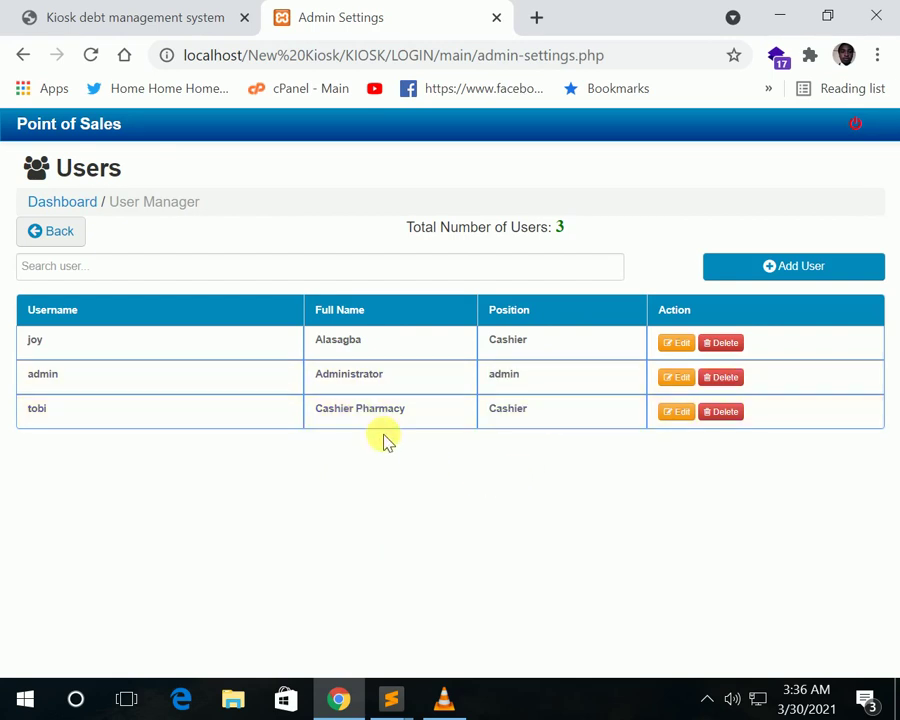
# Step: Change the third user's full name from Cashier Pharmacy to Cashier 1 and save, confirming the browser prompt
pyautogui.click(677, 412)
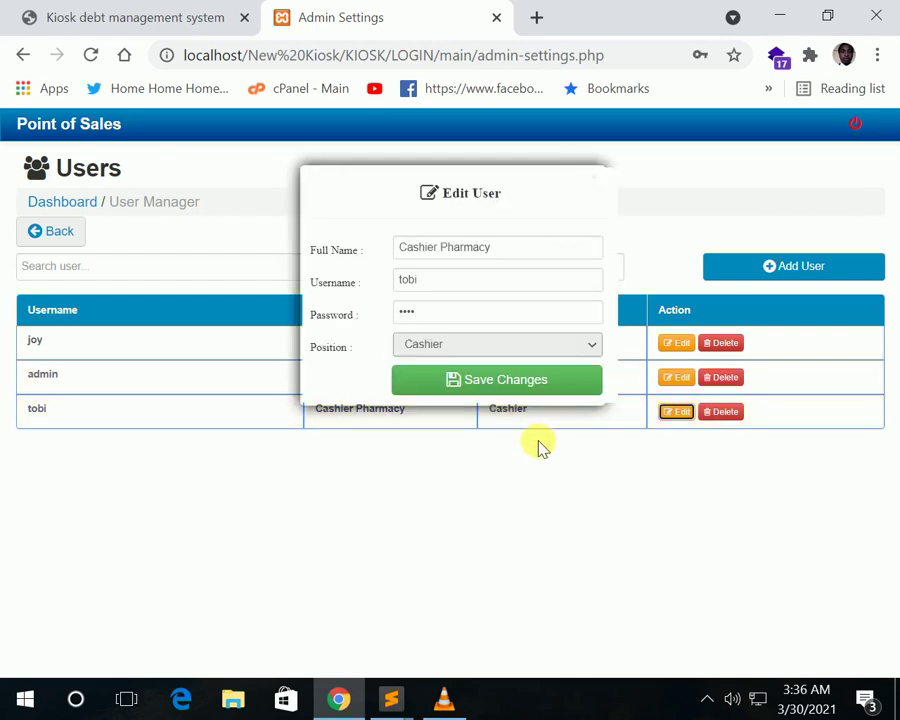
pyautogui.moveTo(506, 249); pyautogui.dragTo(445, 249)
pyautogui.write('1')
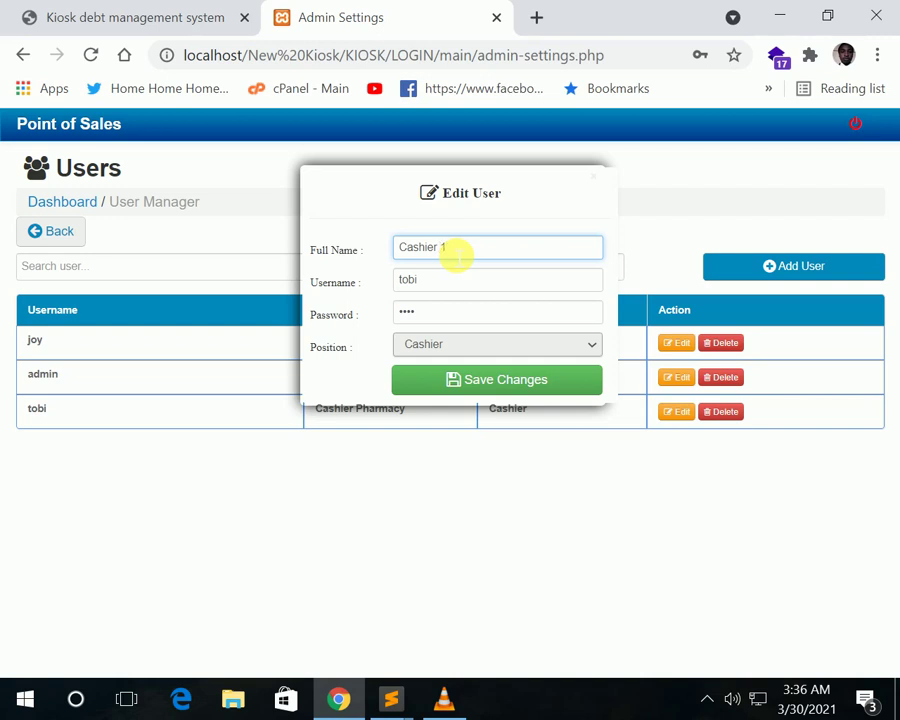
pyautogui.click(520, 382)
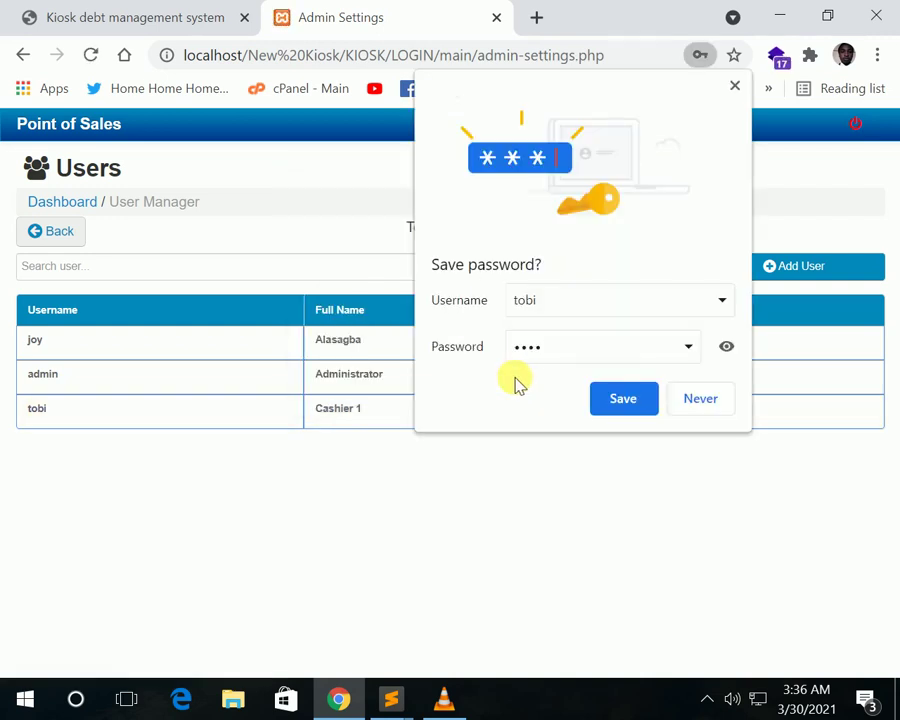
pyautogui.click(596, 398)
pyautogui.click(636, 342)
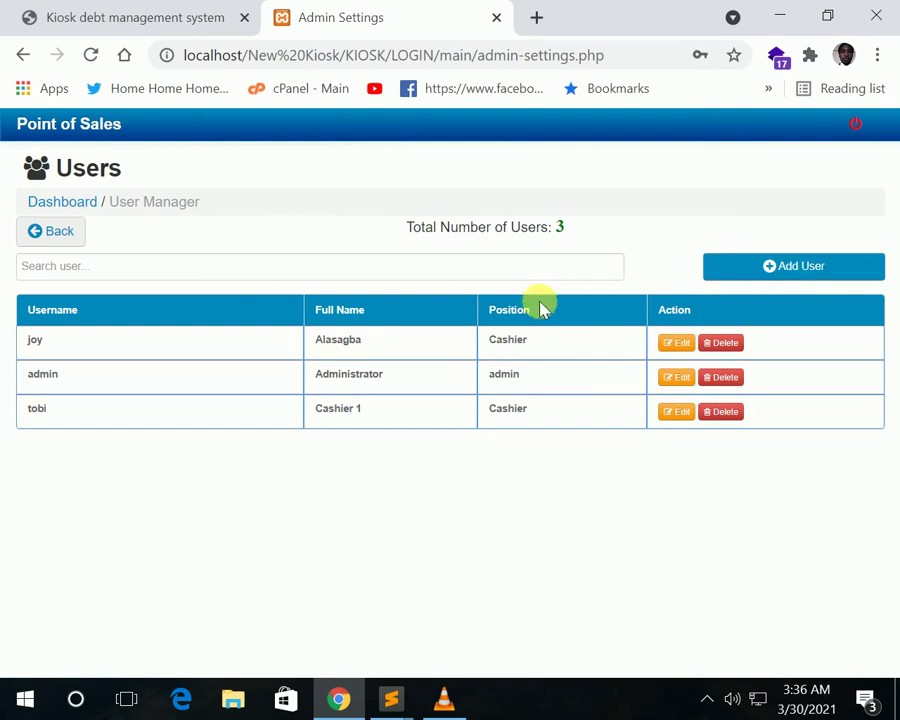
# Step: Close the Add User form without saving and return to the dashboard
pyautogui.click(817, 266)
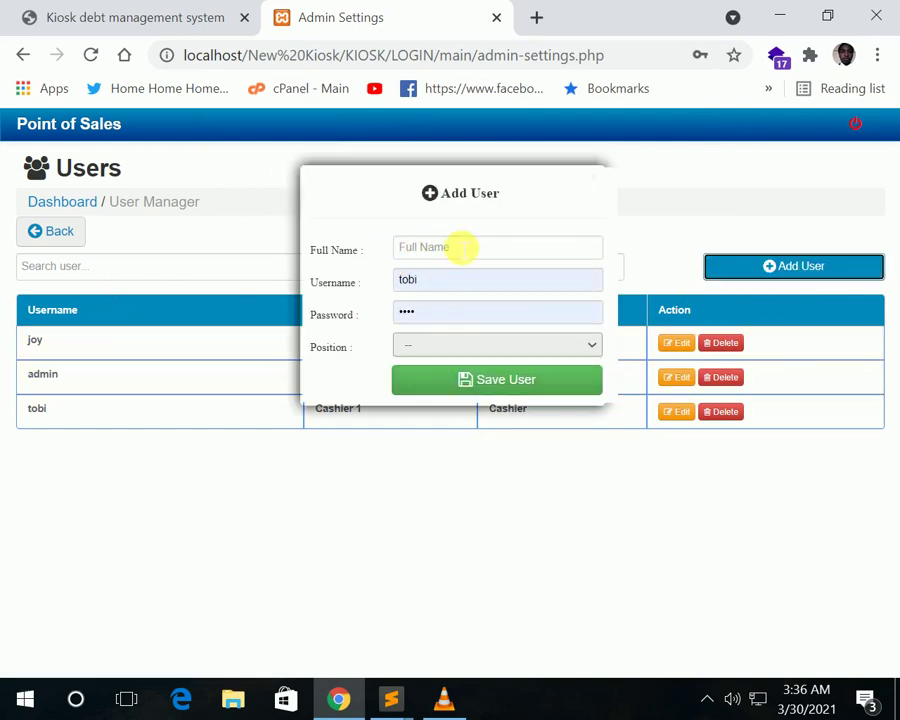
pyautogui.click(597, 183)
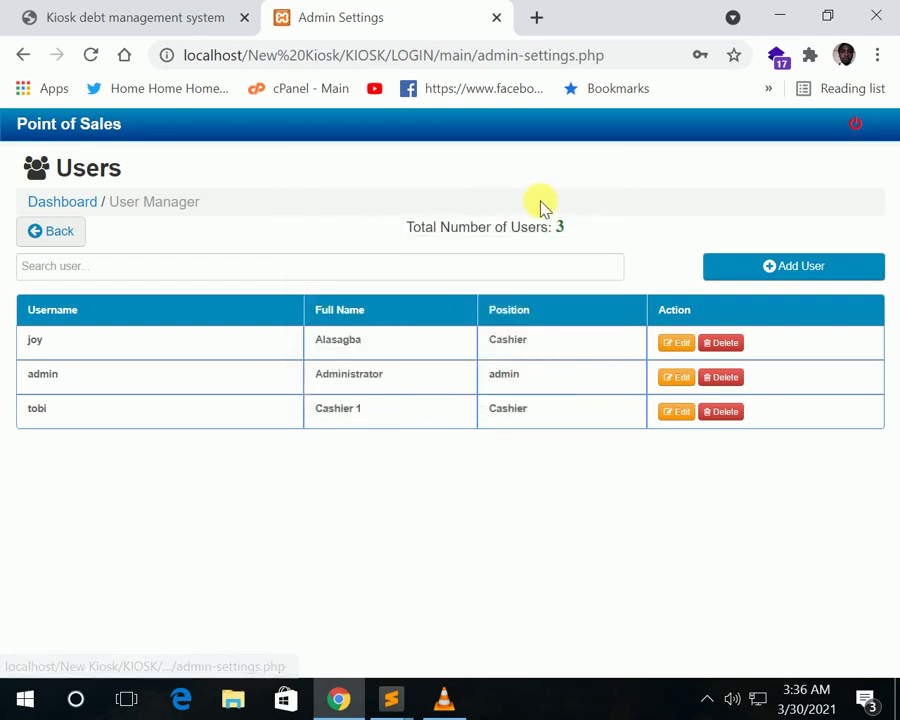
pyautogui.click(72, 196)
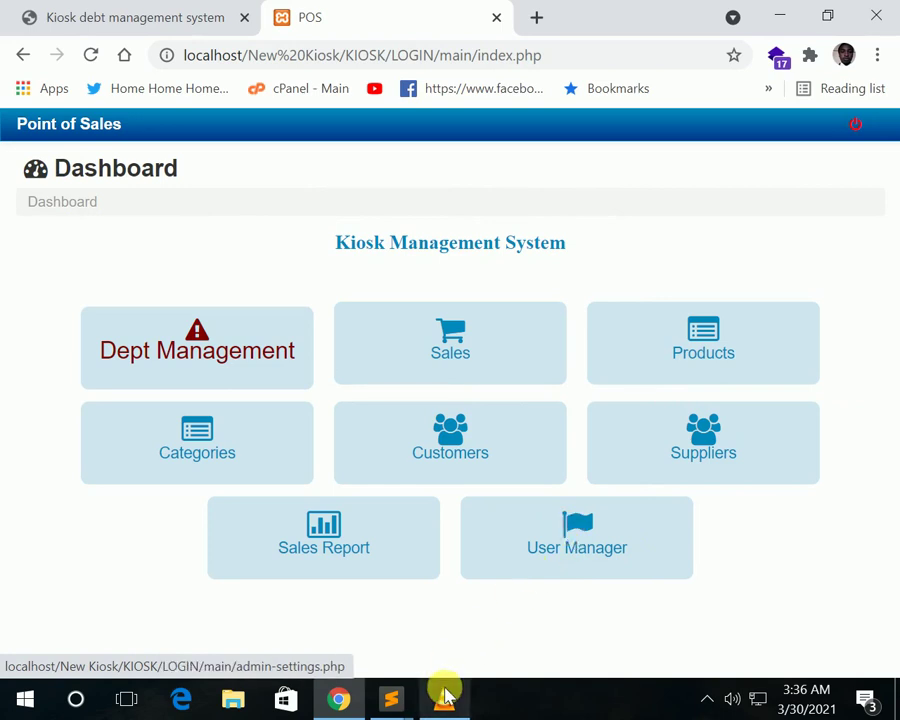
pyautogui.moveTo(444, 695)
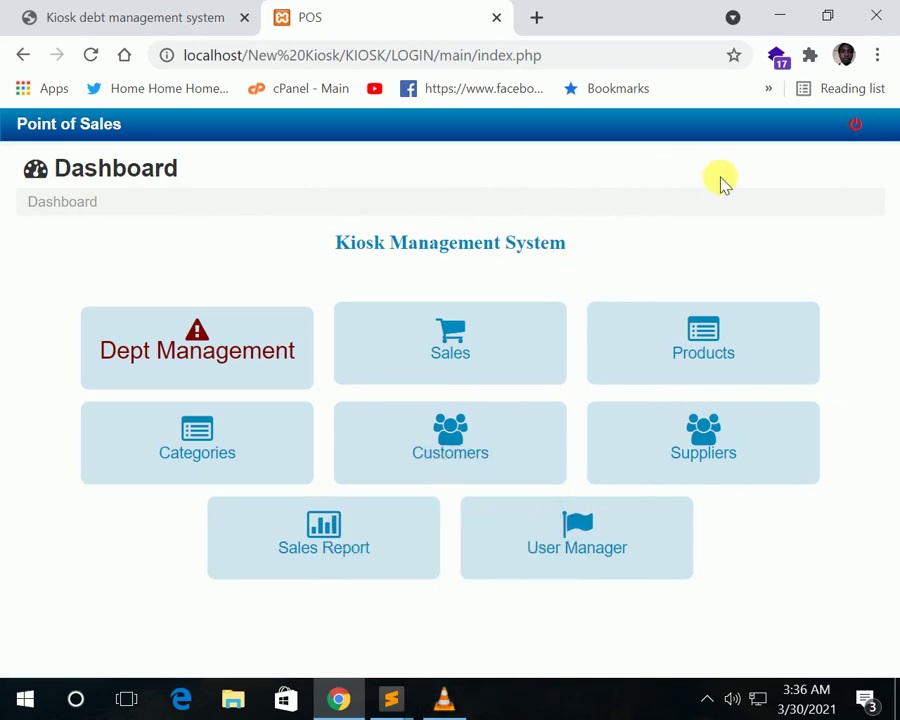